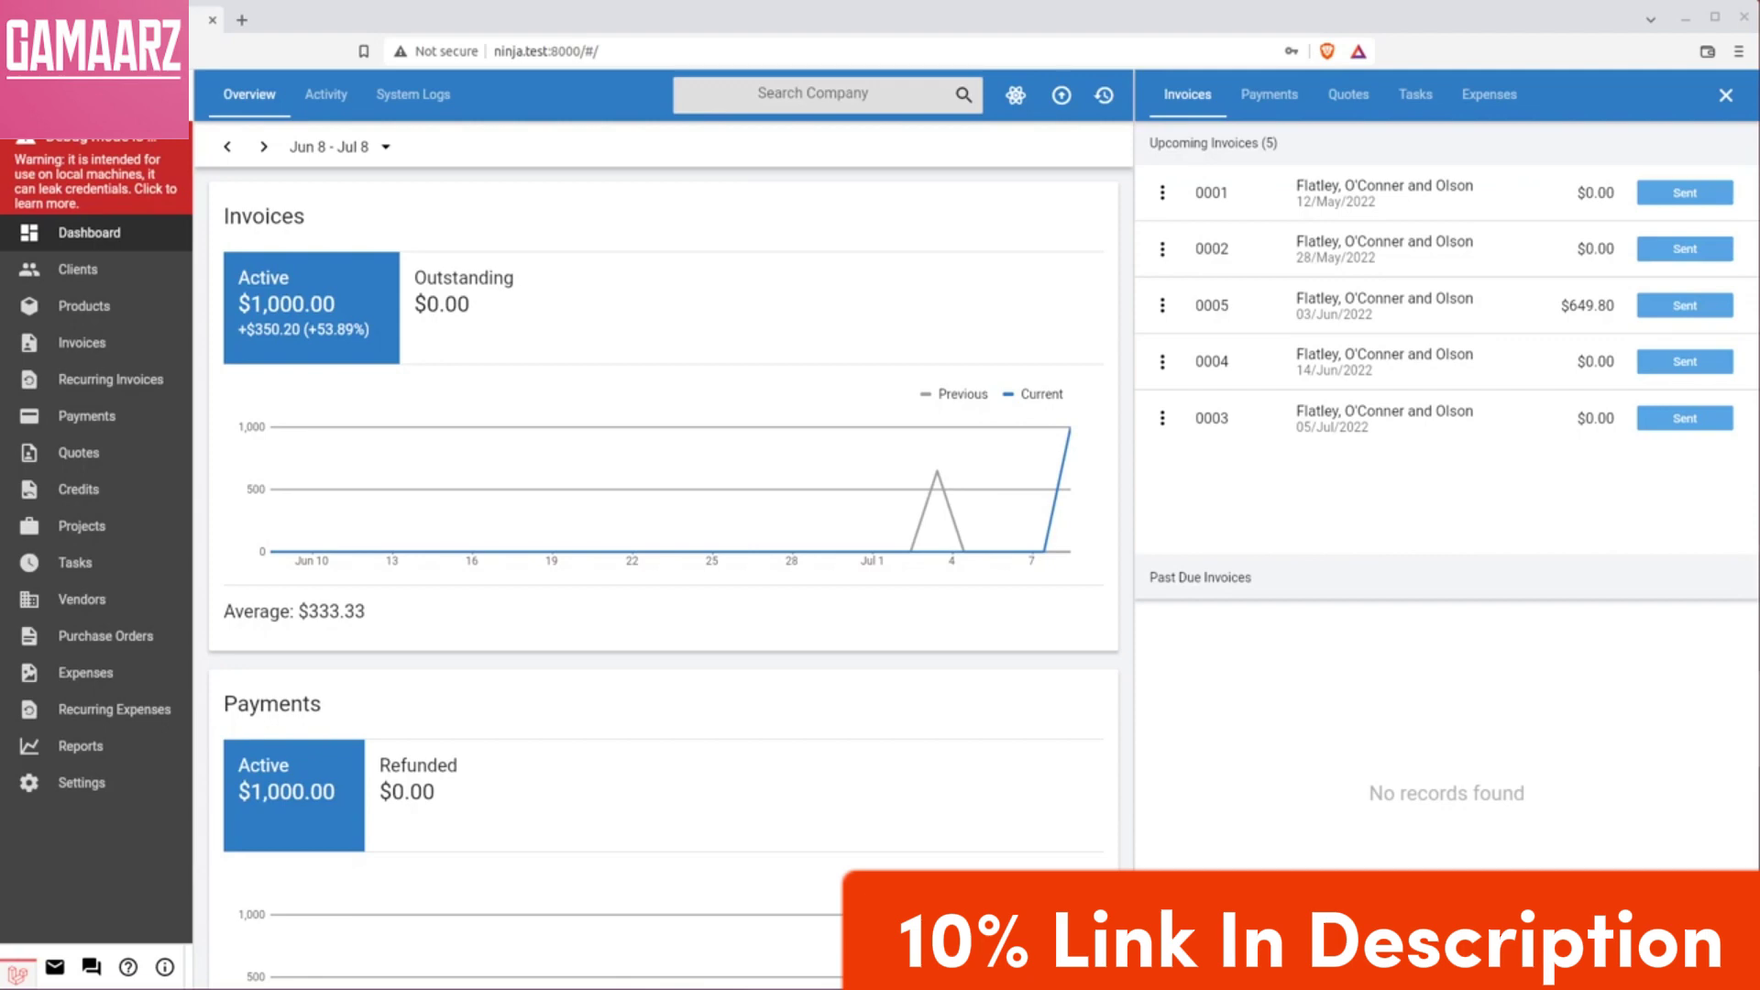
# - Leave the product settings and go to the Products list, which is still empty
pyautogui.click(79, 306)
pyautogui.click(260, 91)
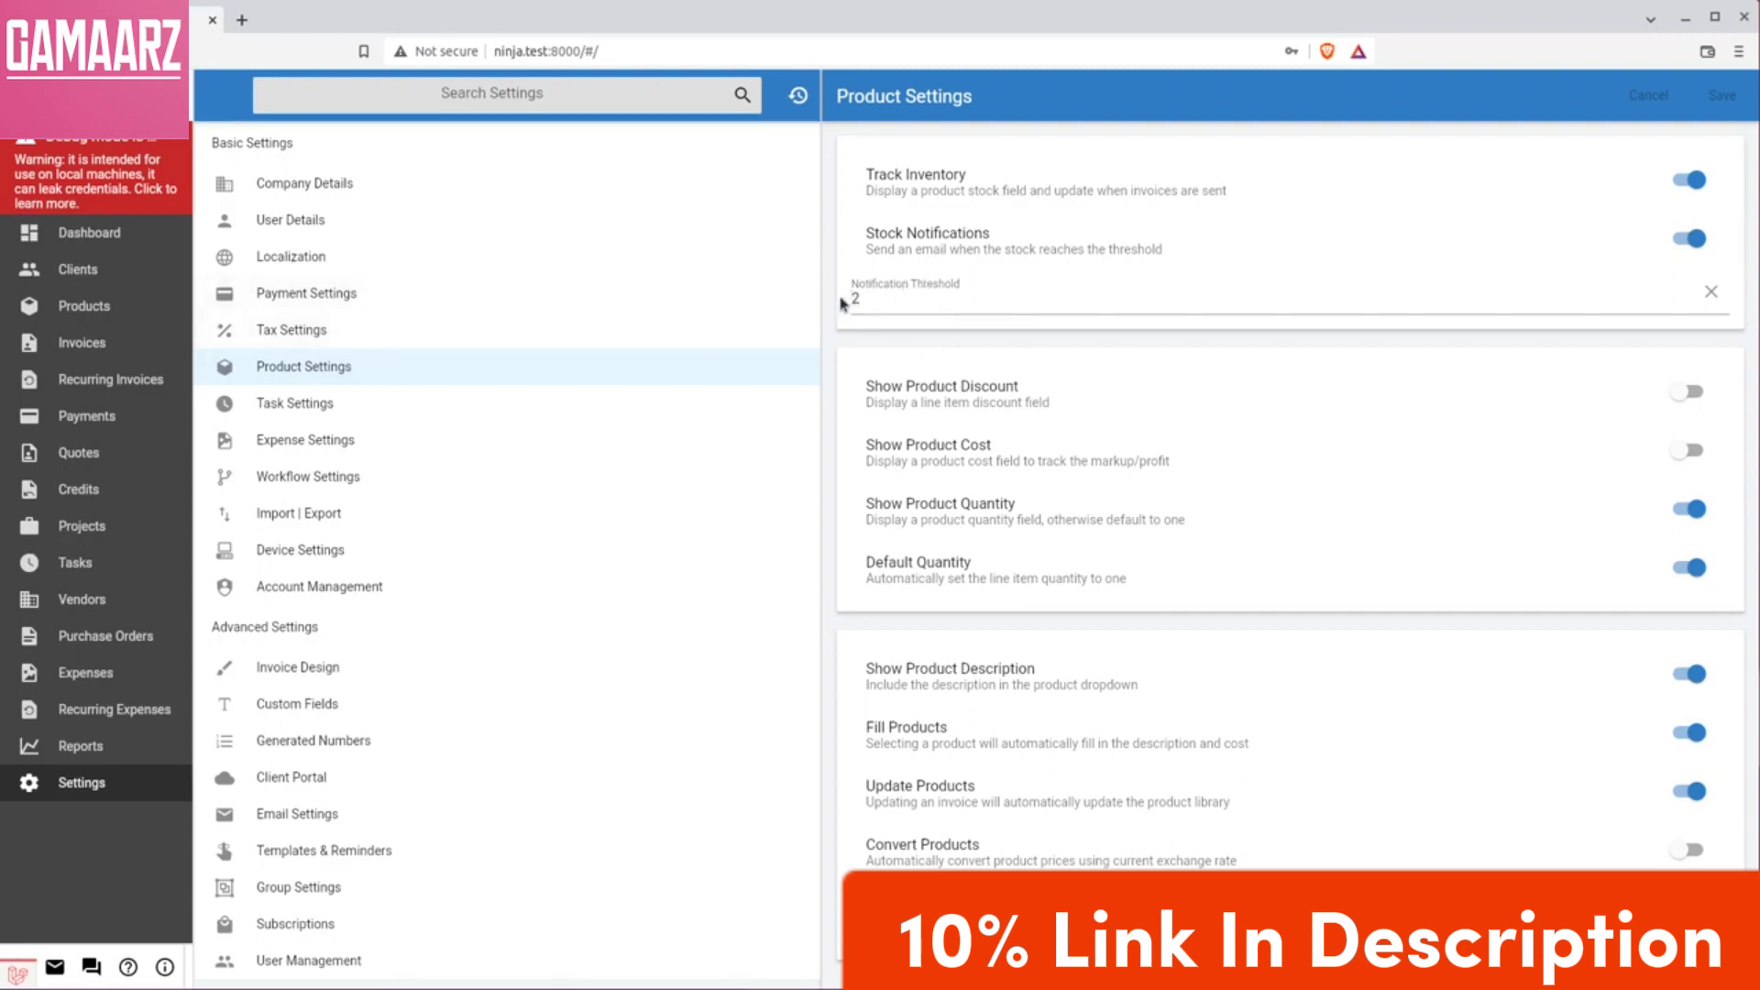
# - Create and save product 'server', description 'Server', price 1000, notification threshold 5
pyautogui.click(83, 306)
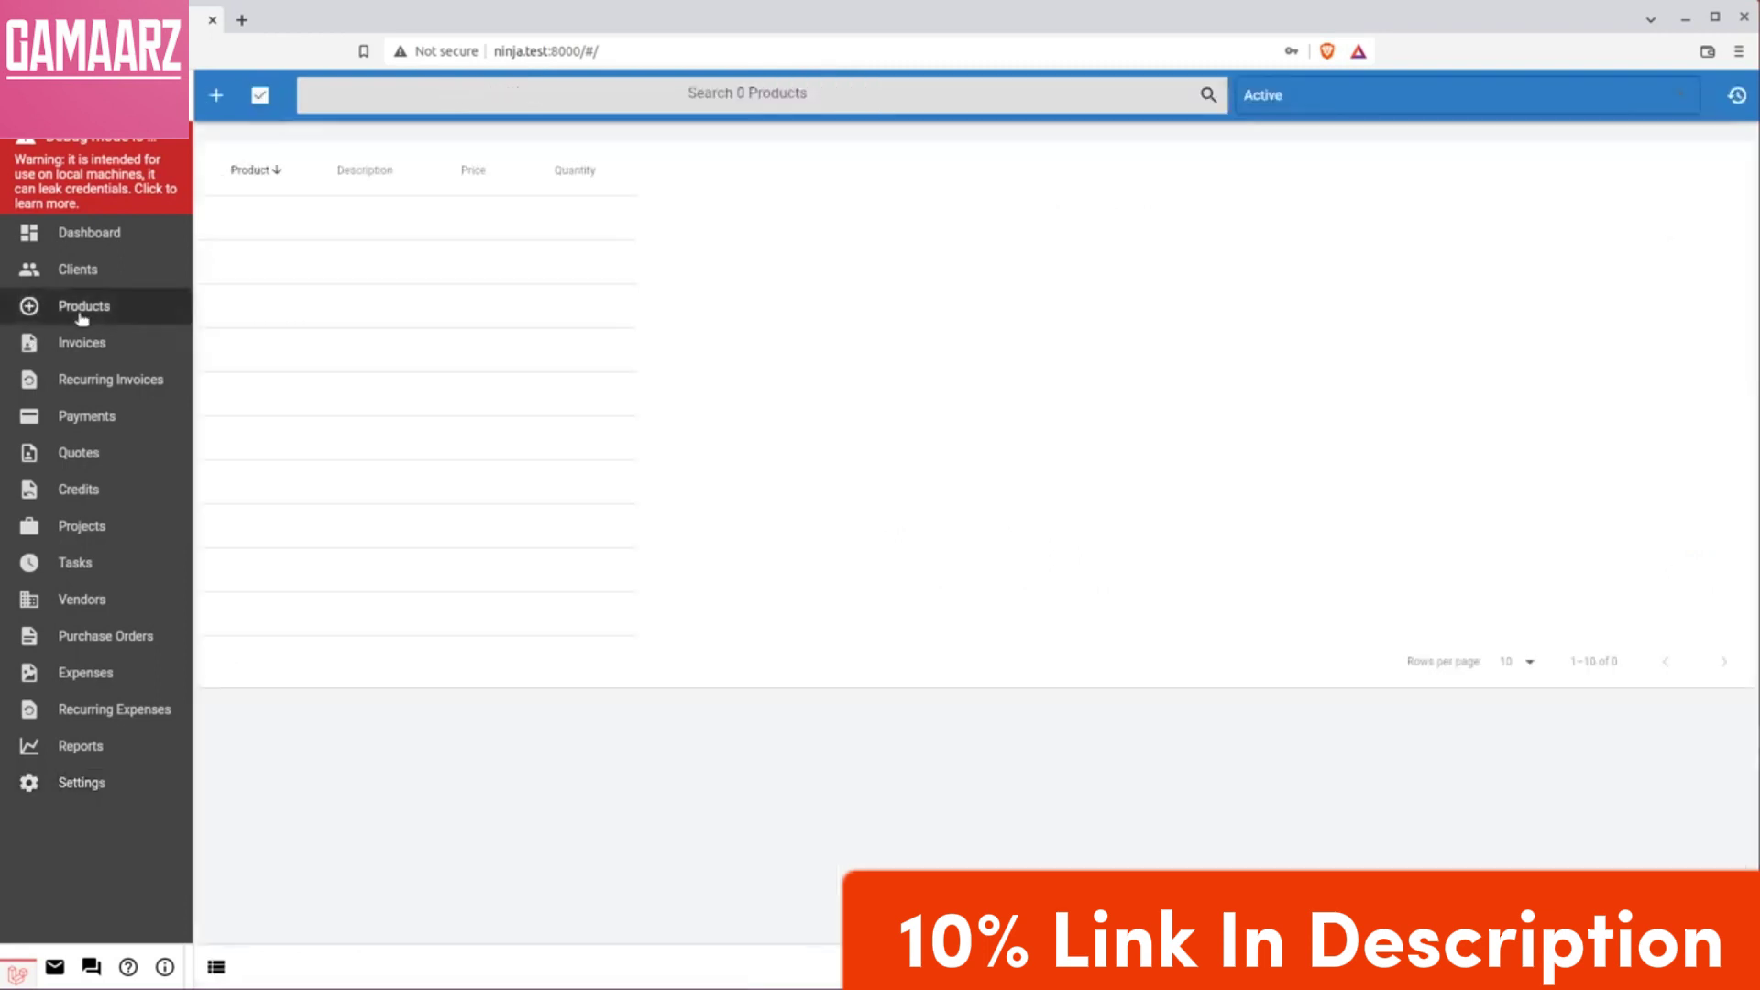
pyautogui.click(50, 308)
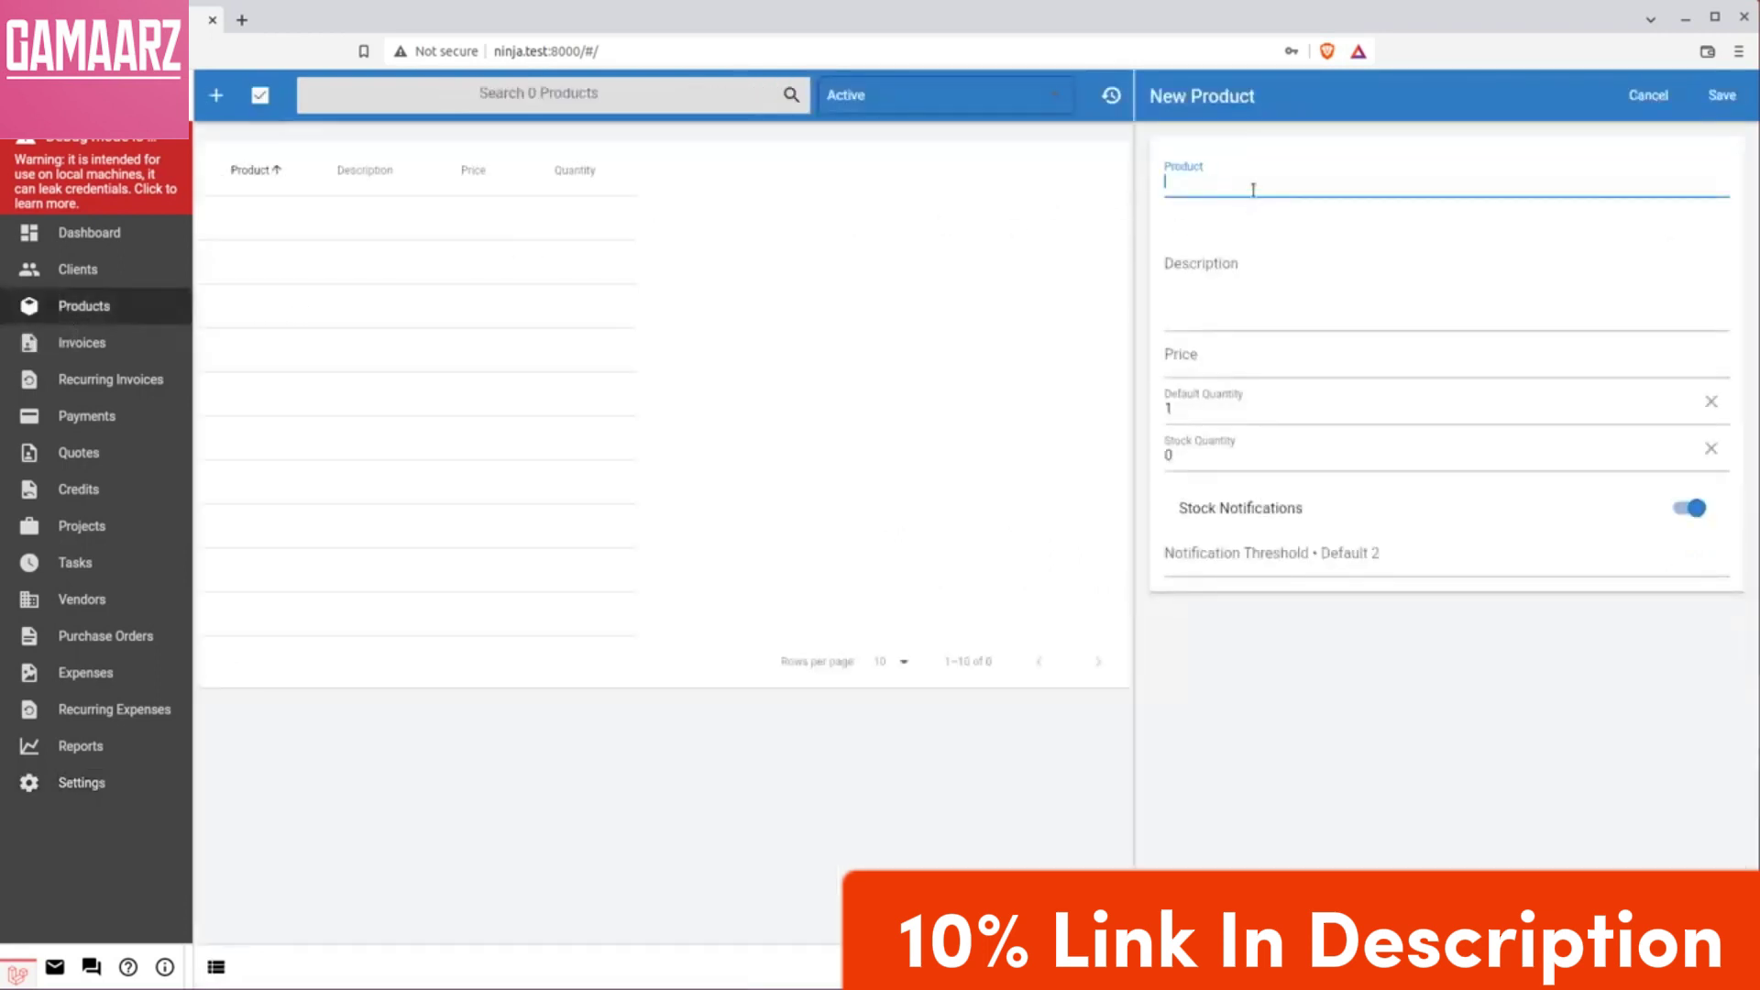
pyautogui.write('server')
pyautogui.press('Tab')
pyautogui.press('Tab')
pyautogui.write('Server')
pyautogui.press('Tab')
pyautogui.press('Tab')
pyautogui.hotkey('shift', 'Tab')
pyautogui.write('1000')
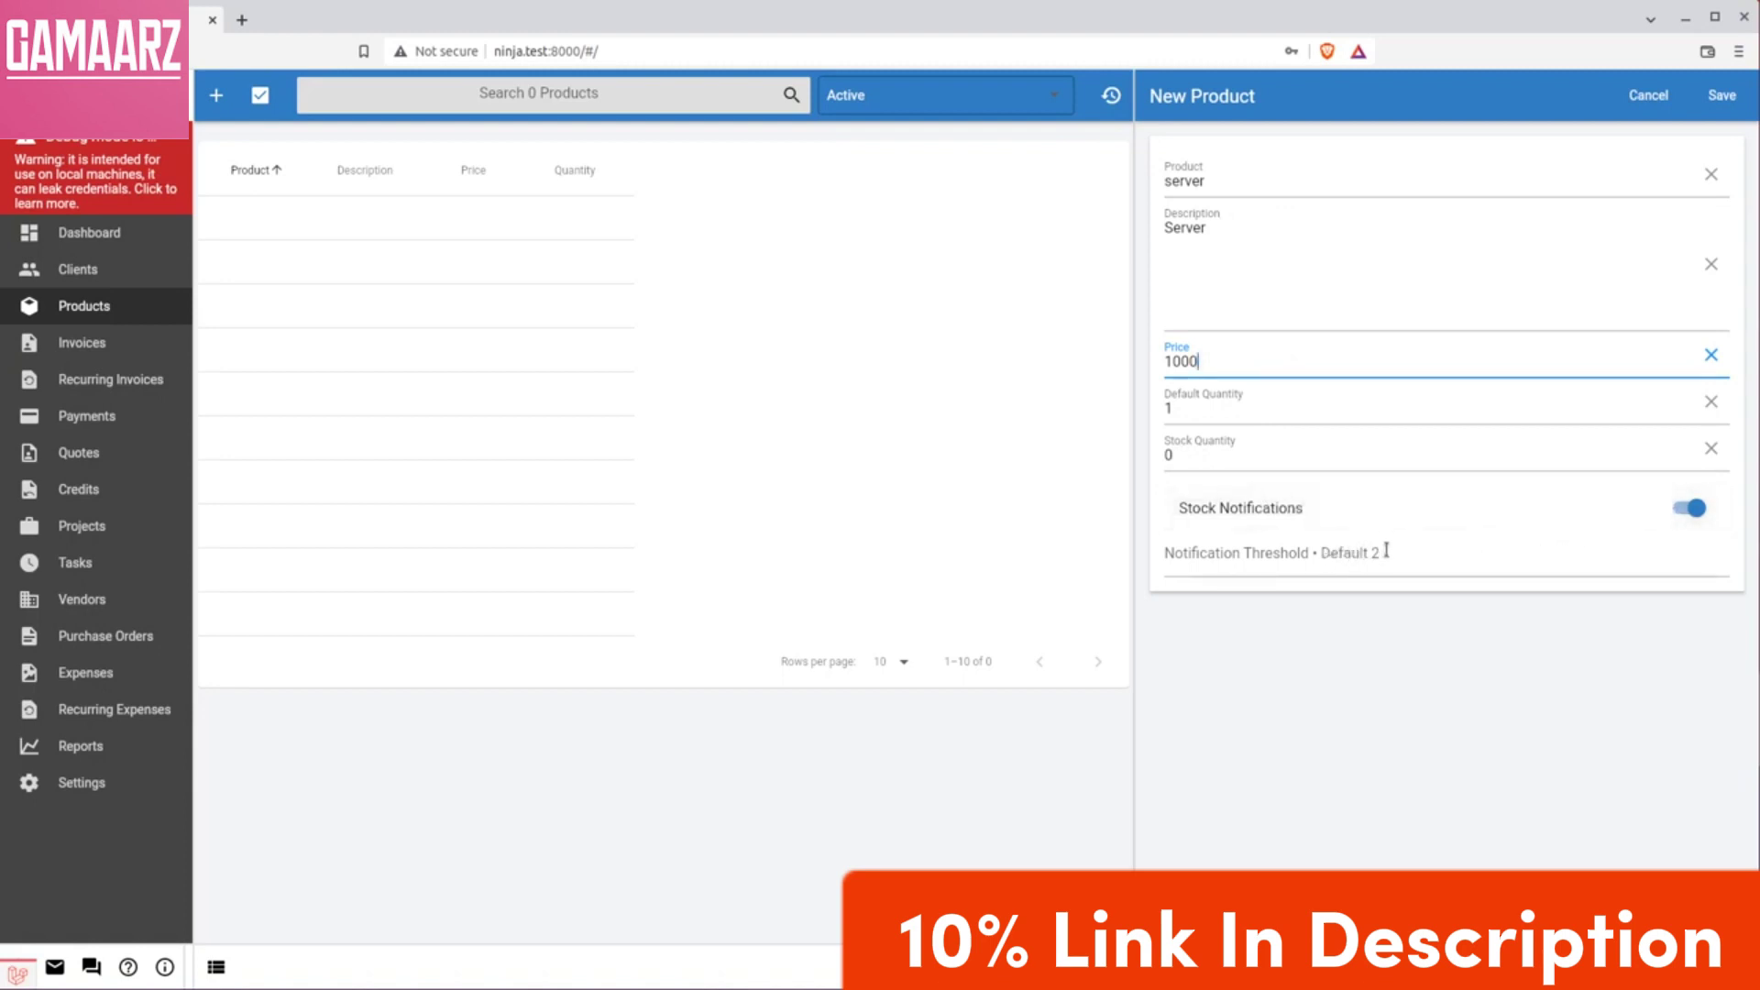
pyautogui.click(1370, 558)
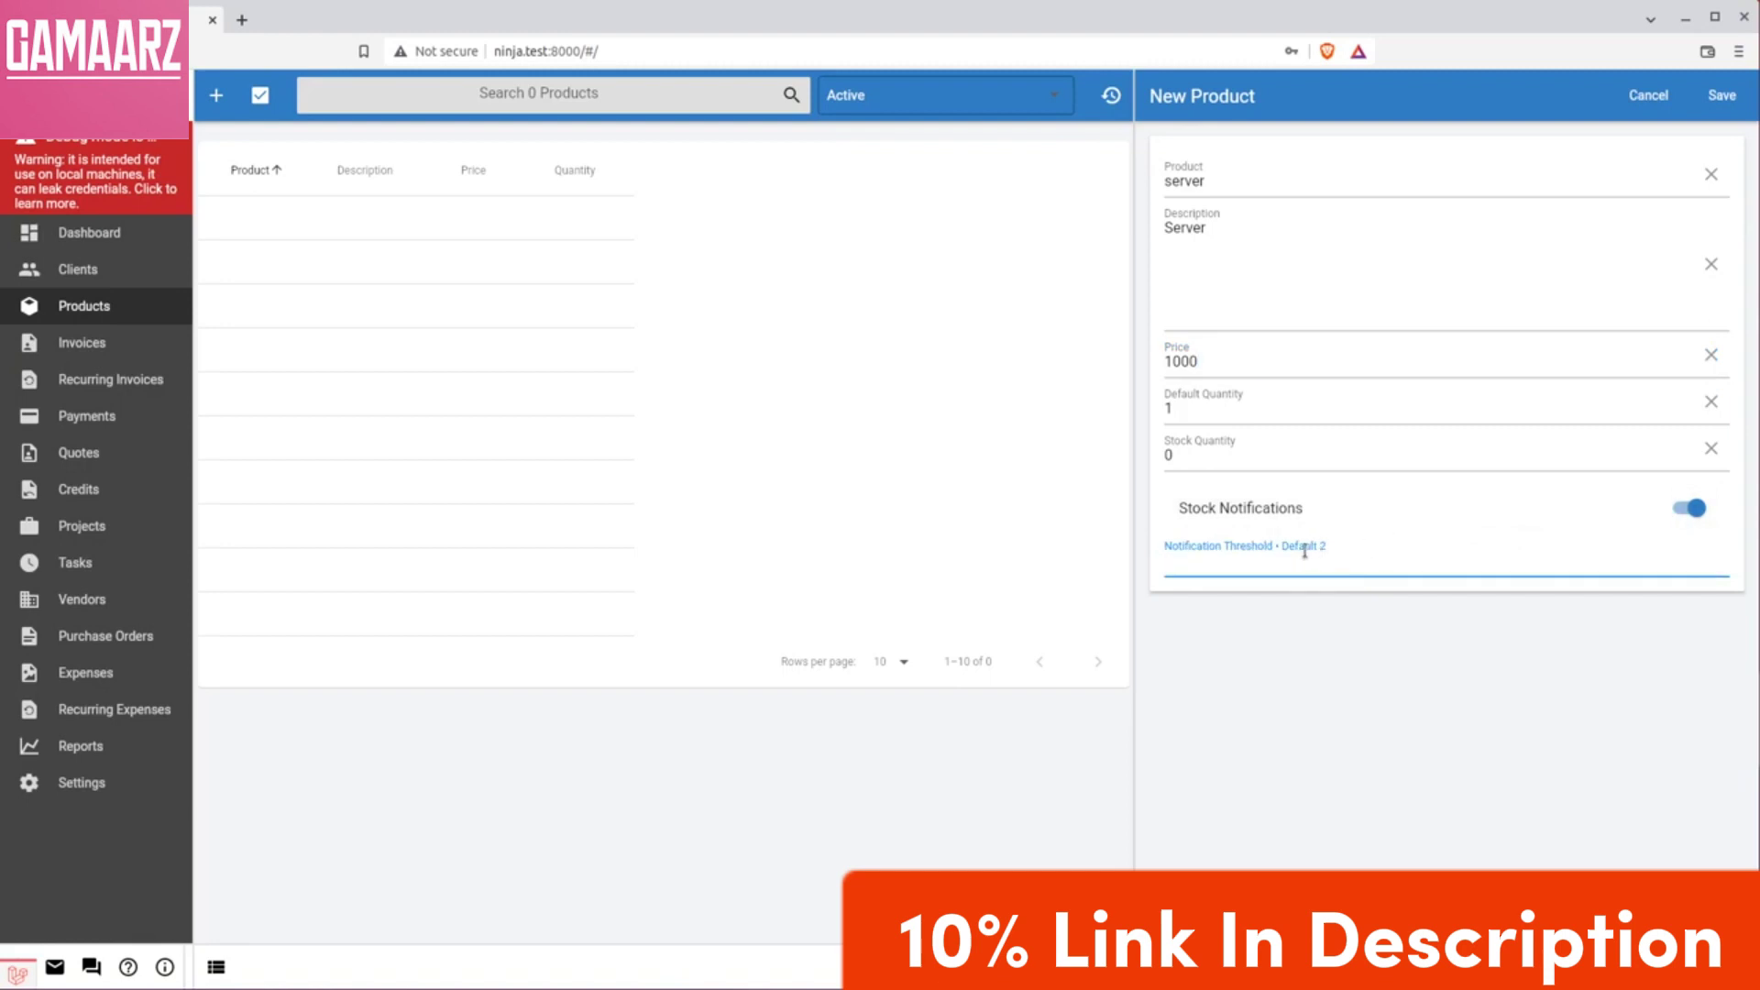
pyautogui.write('5')
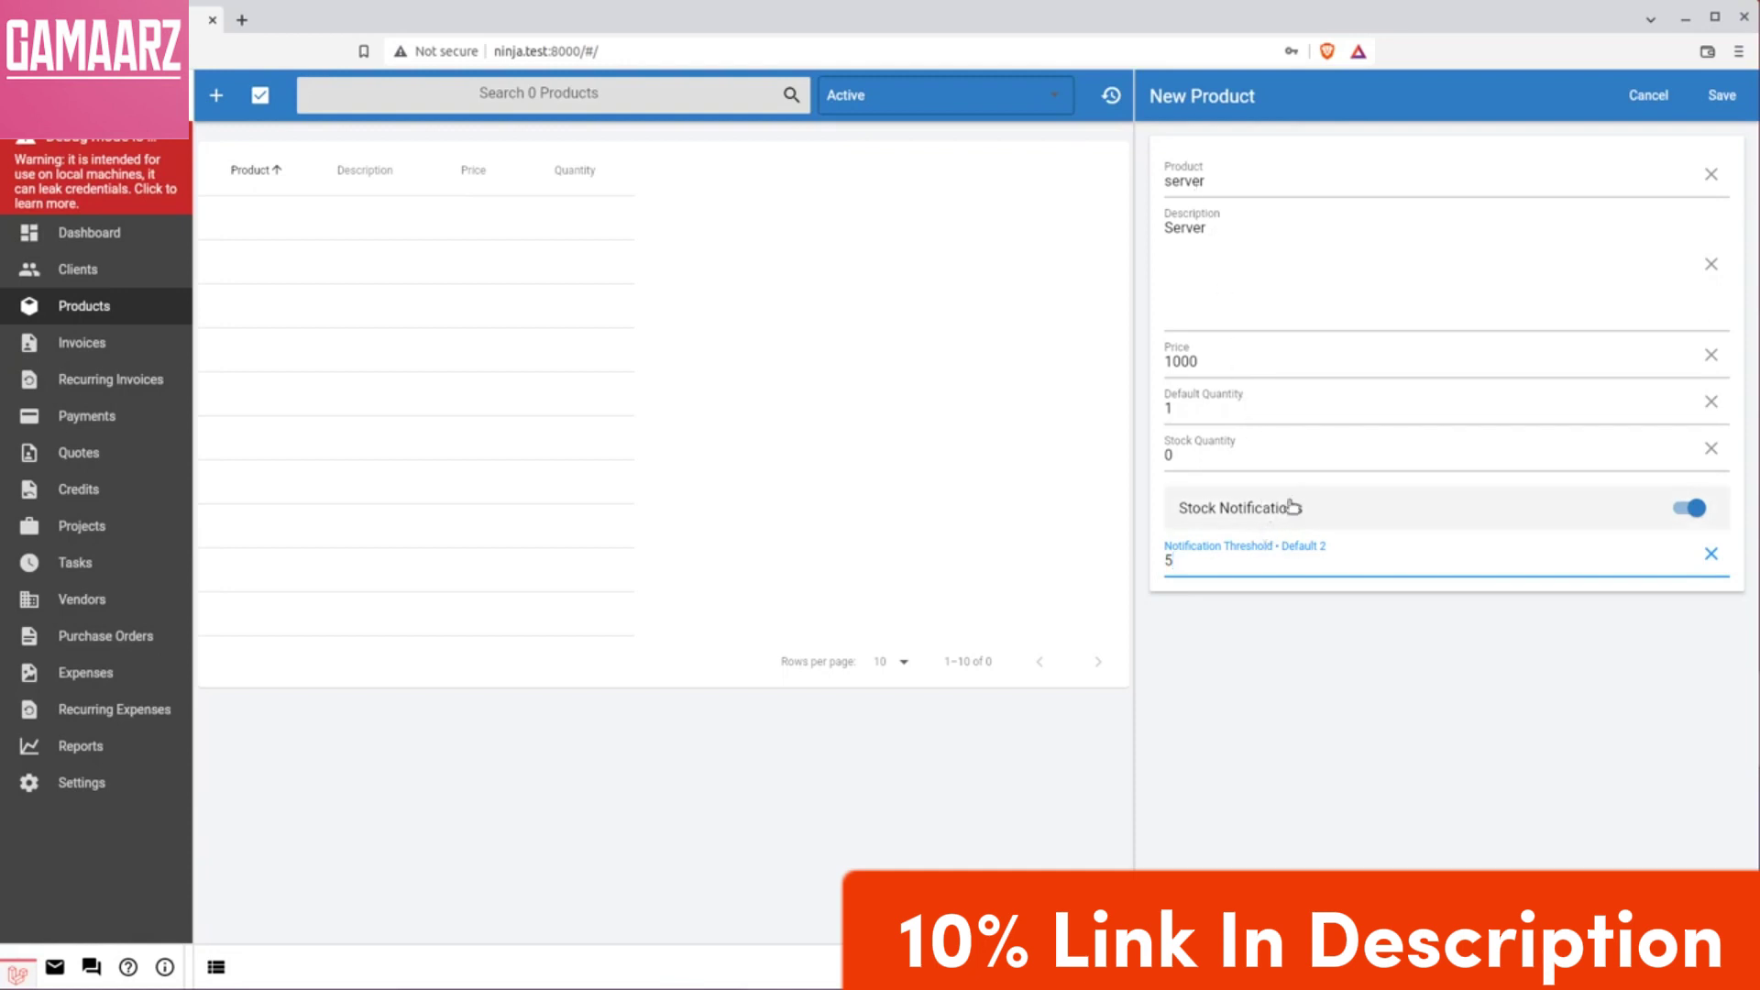
pyautogui.click(1721, 95)
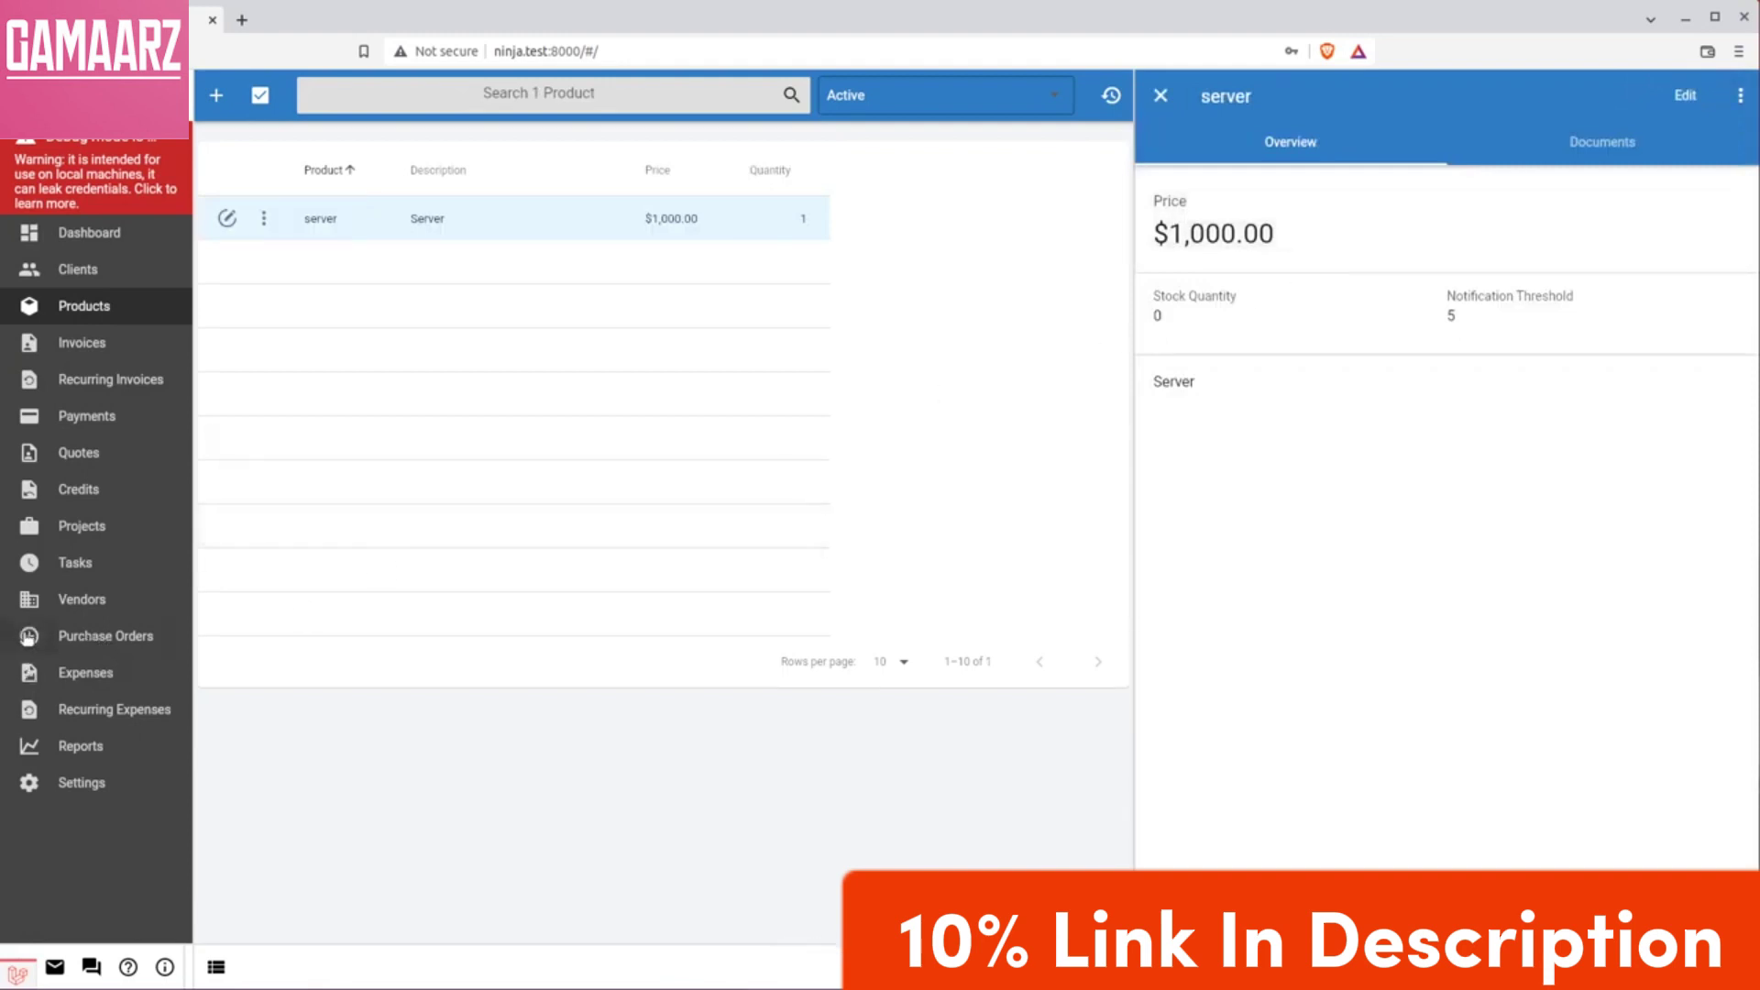
# - Start a new purchase order for the vendor with the server product as its first line
pyautogui.click(29, 637)
pyautogui.click(271, 222)
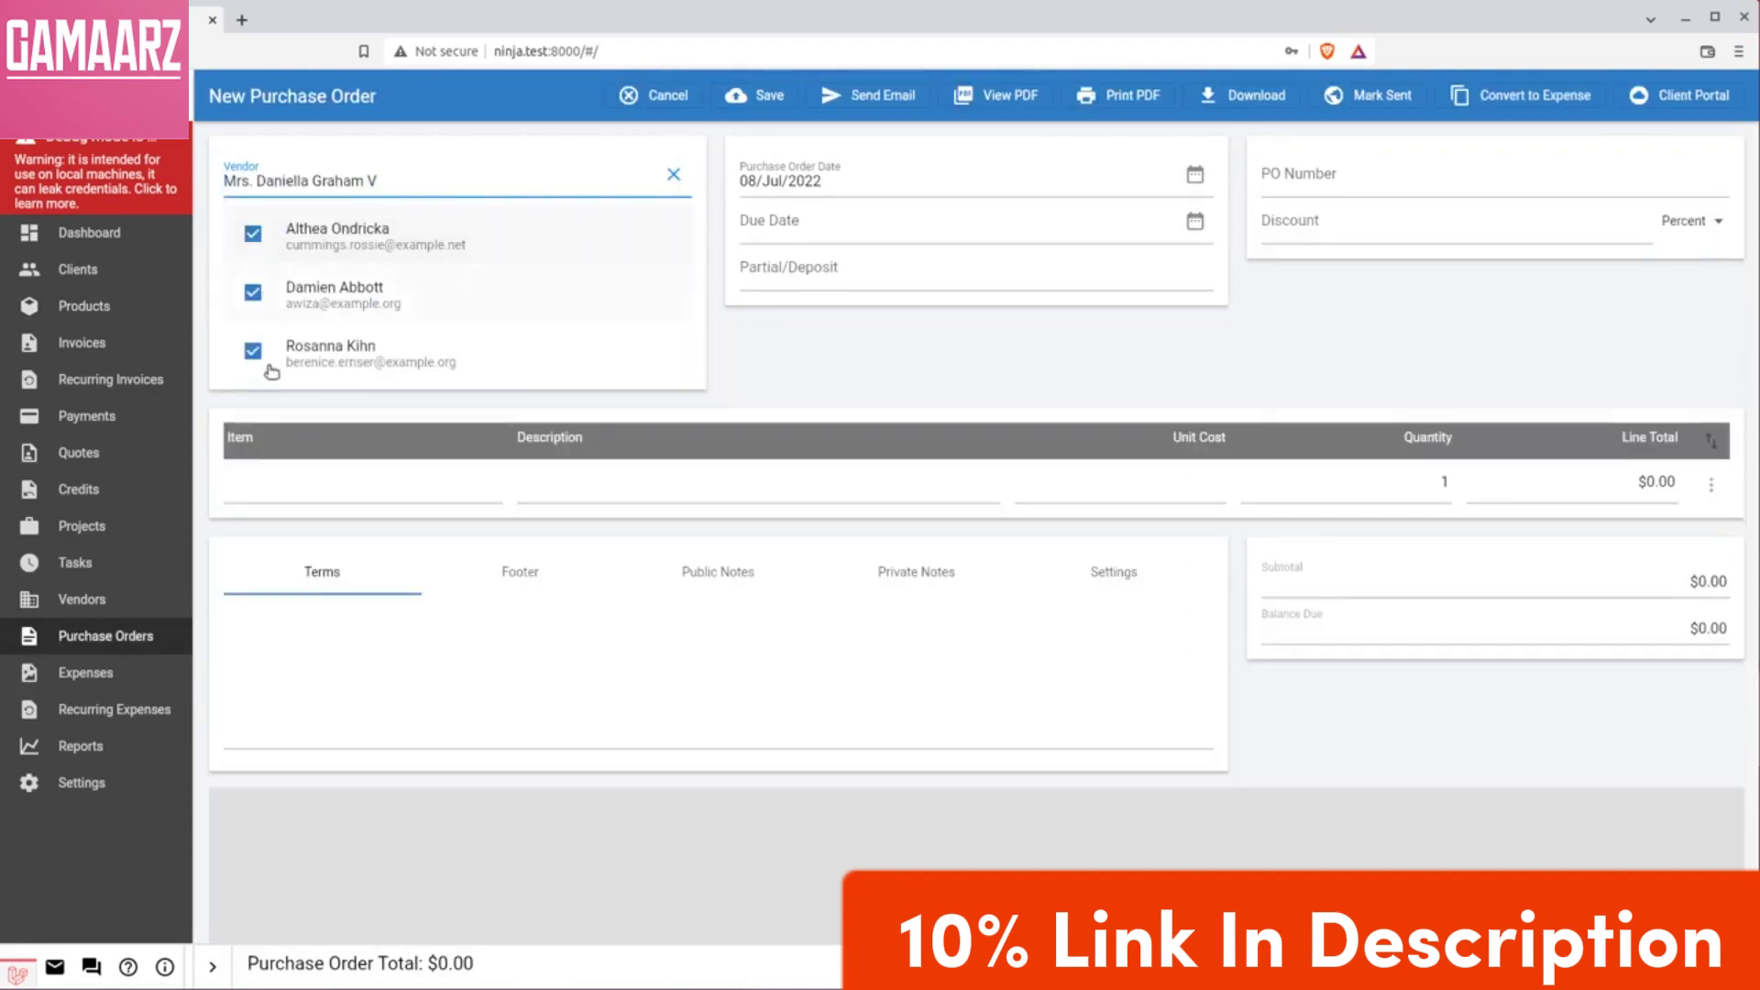
pyautogui.click(280, 486)
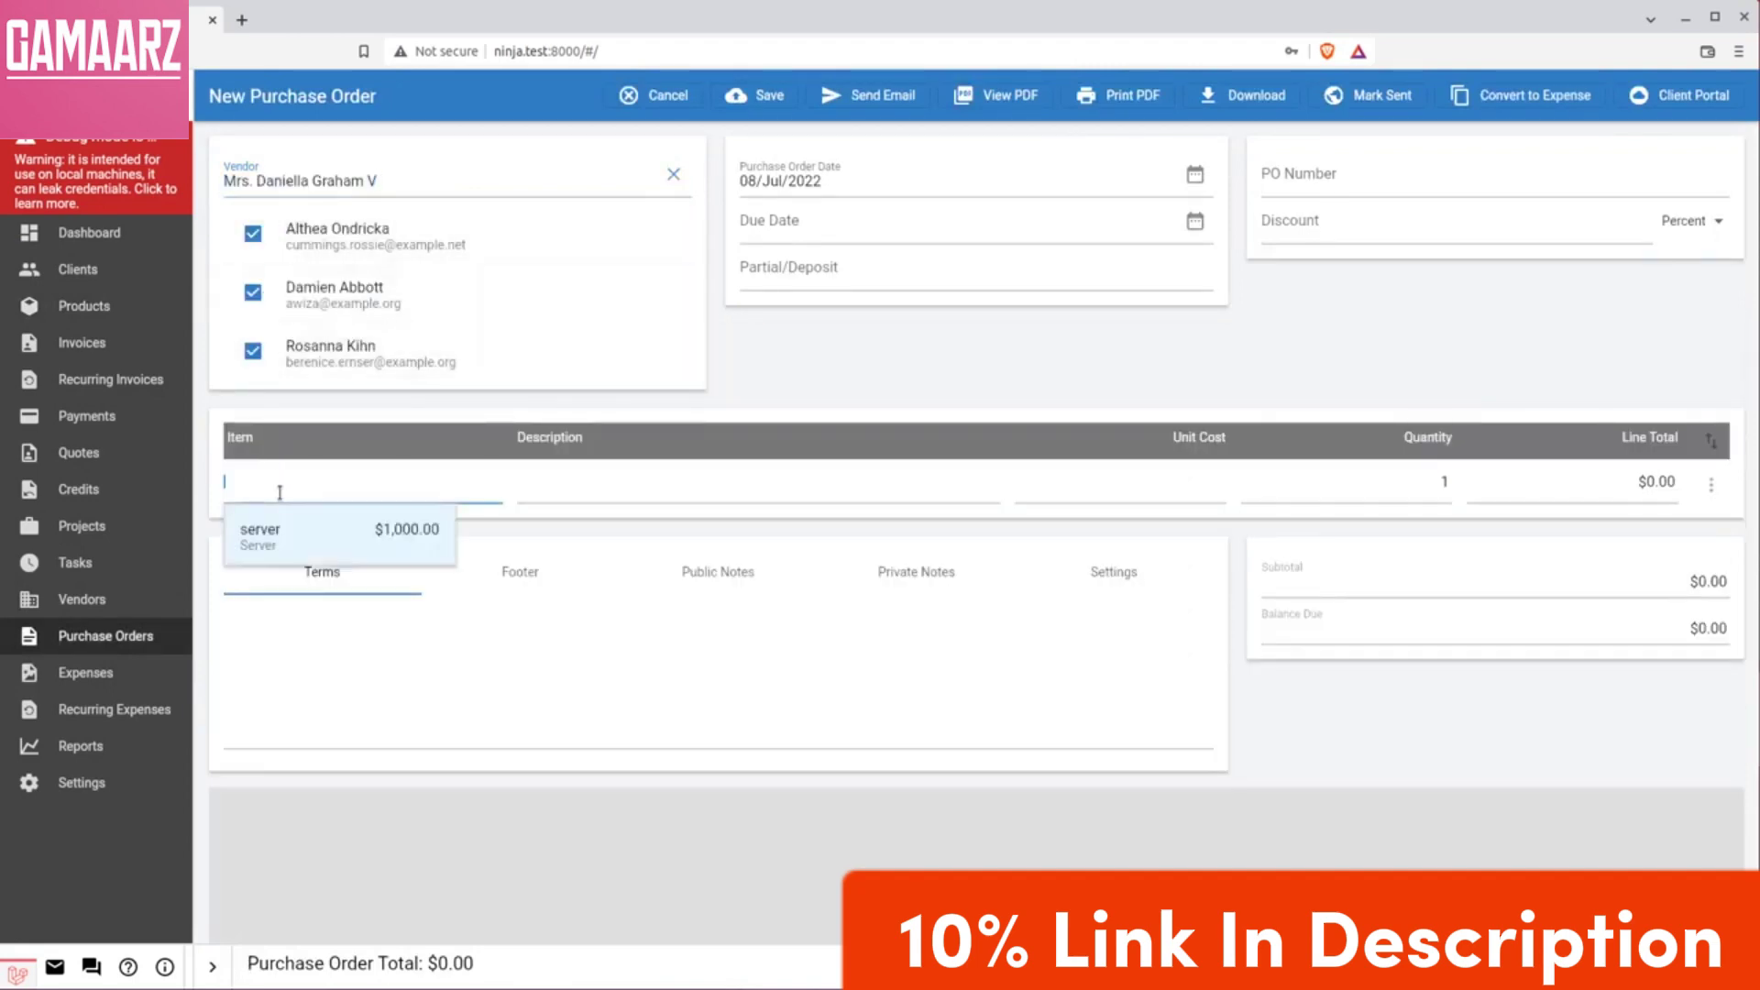
pyautogui.click(294, 547)
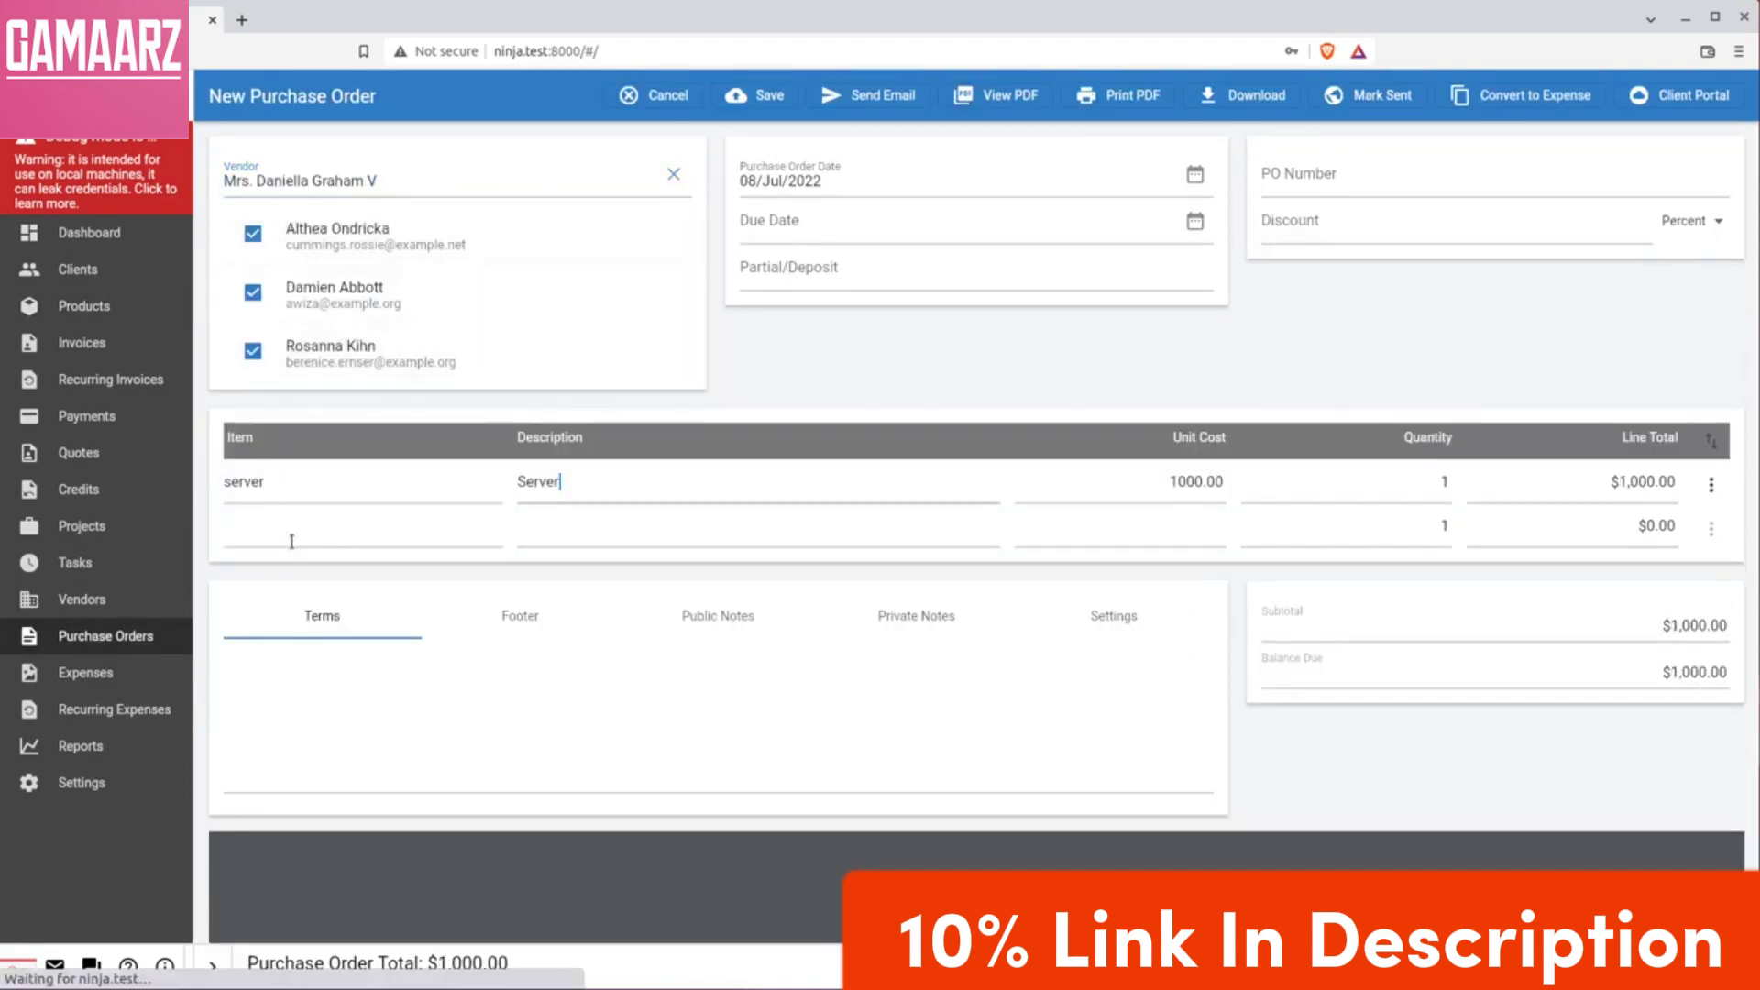
# - Set the server line's unit cost to 500 and quantity to 10, totalling $5,000.00
pyautogui.click(1175, 480)
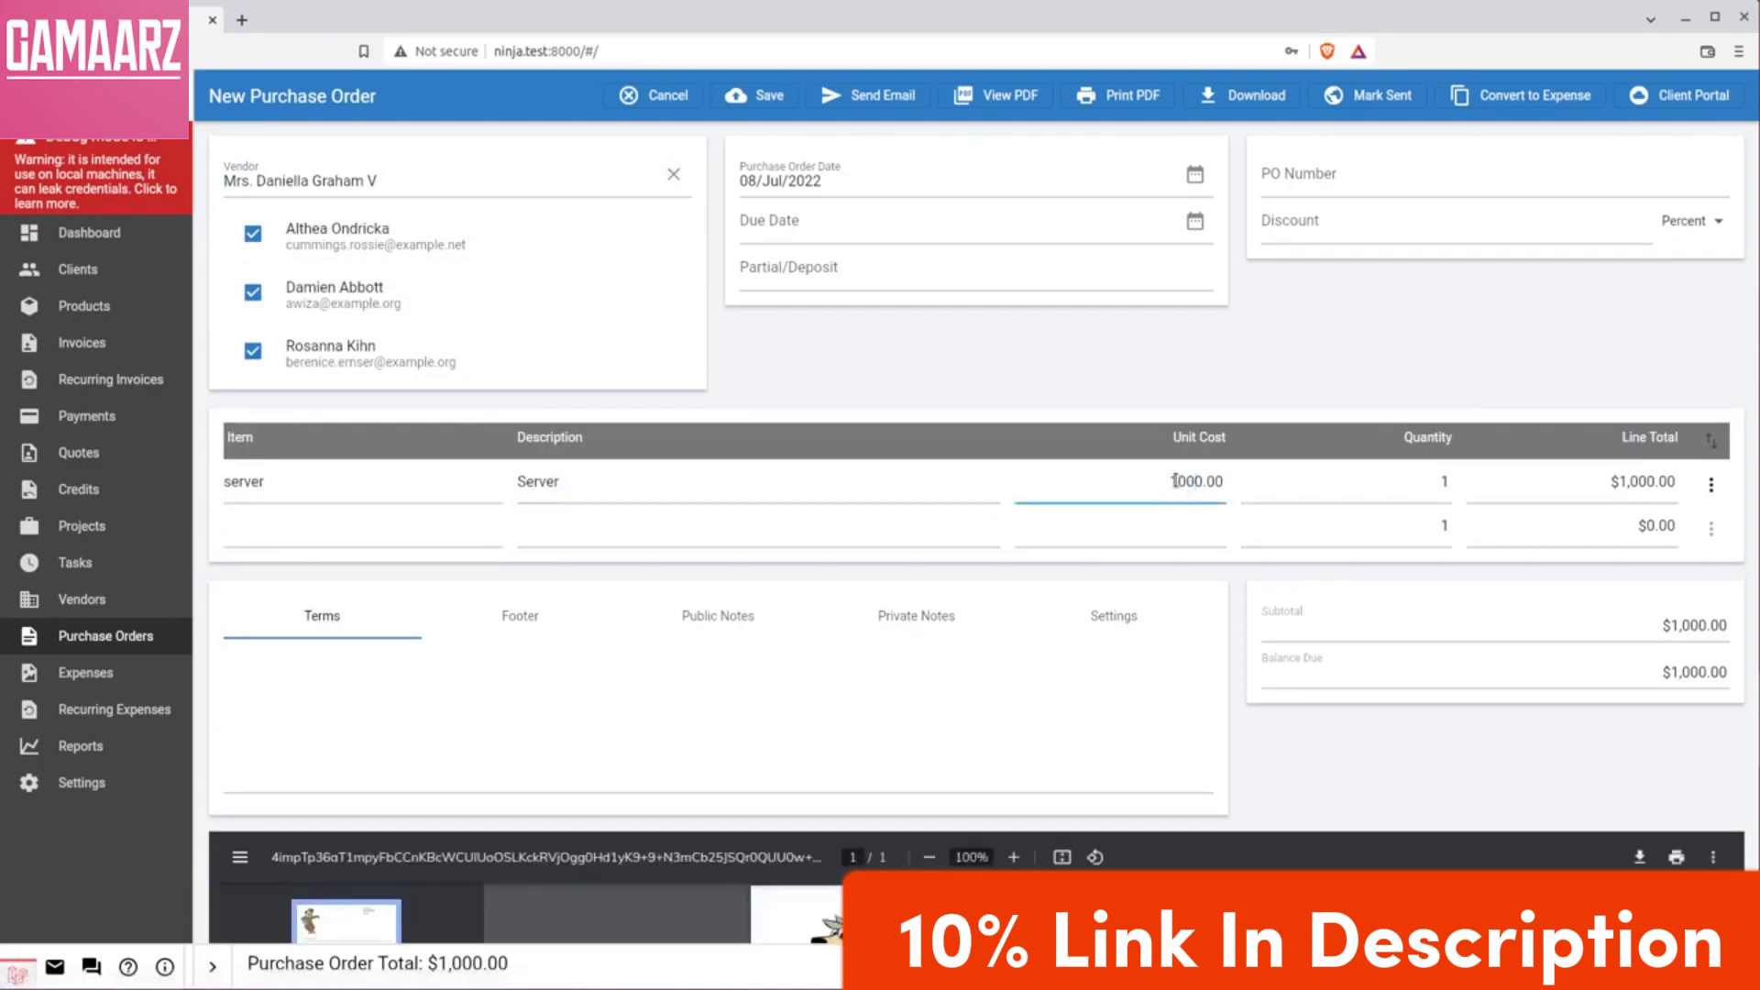
pyautogui.hotkey('shift', 'Left')
pyautogui.hotkey('shift', 'Left')
pyautogui.write('5')
pyautogui.press('Tab')
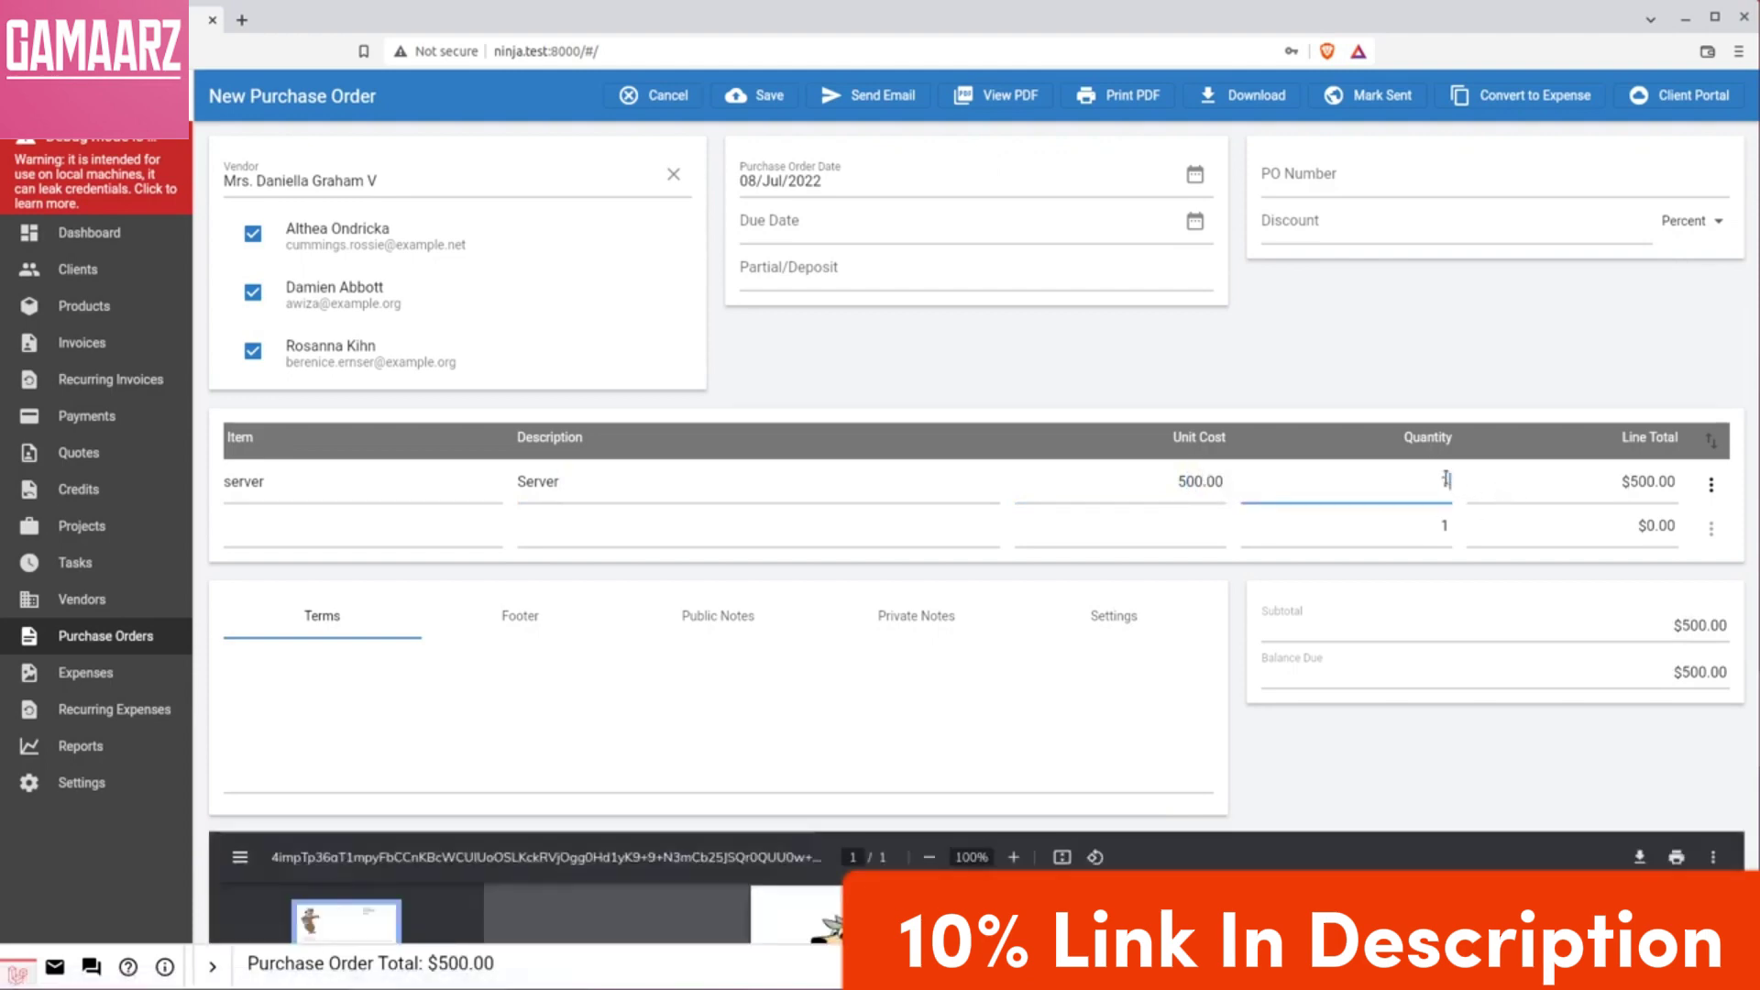
pyautogui.write('0')
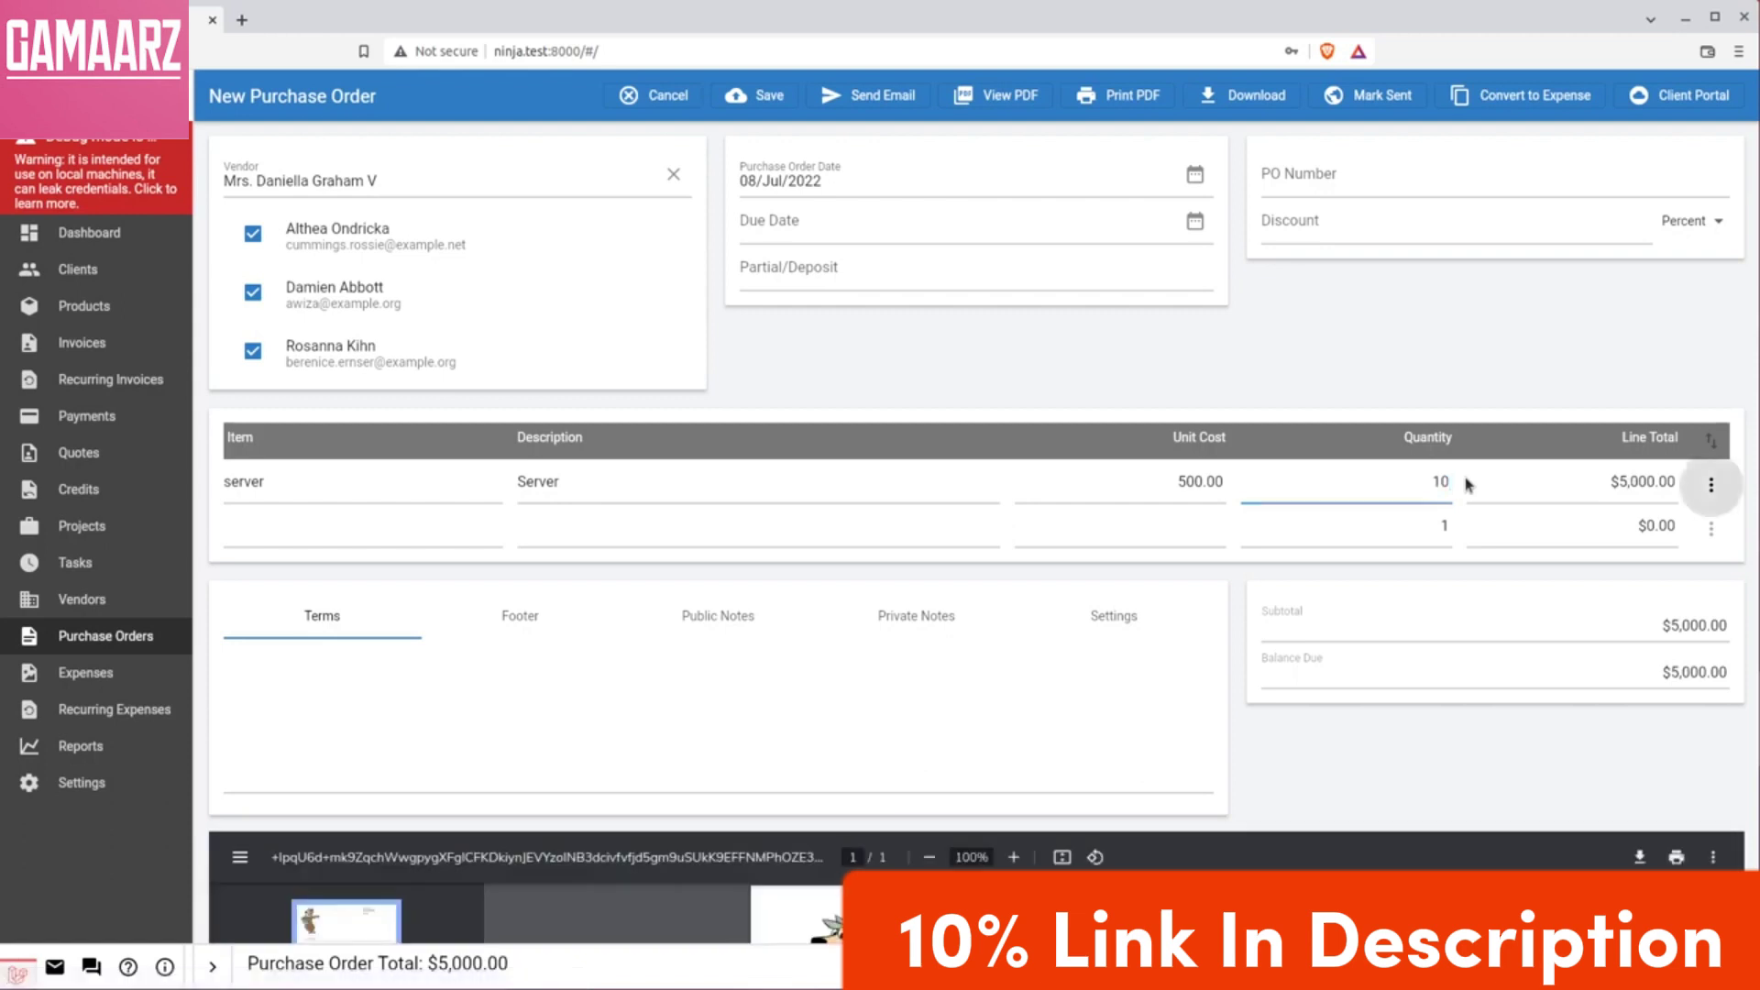
pyautogui.click(1468, 484)
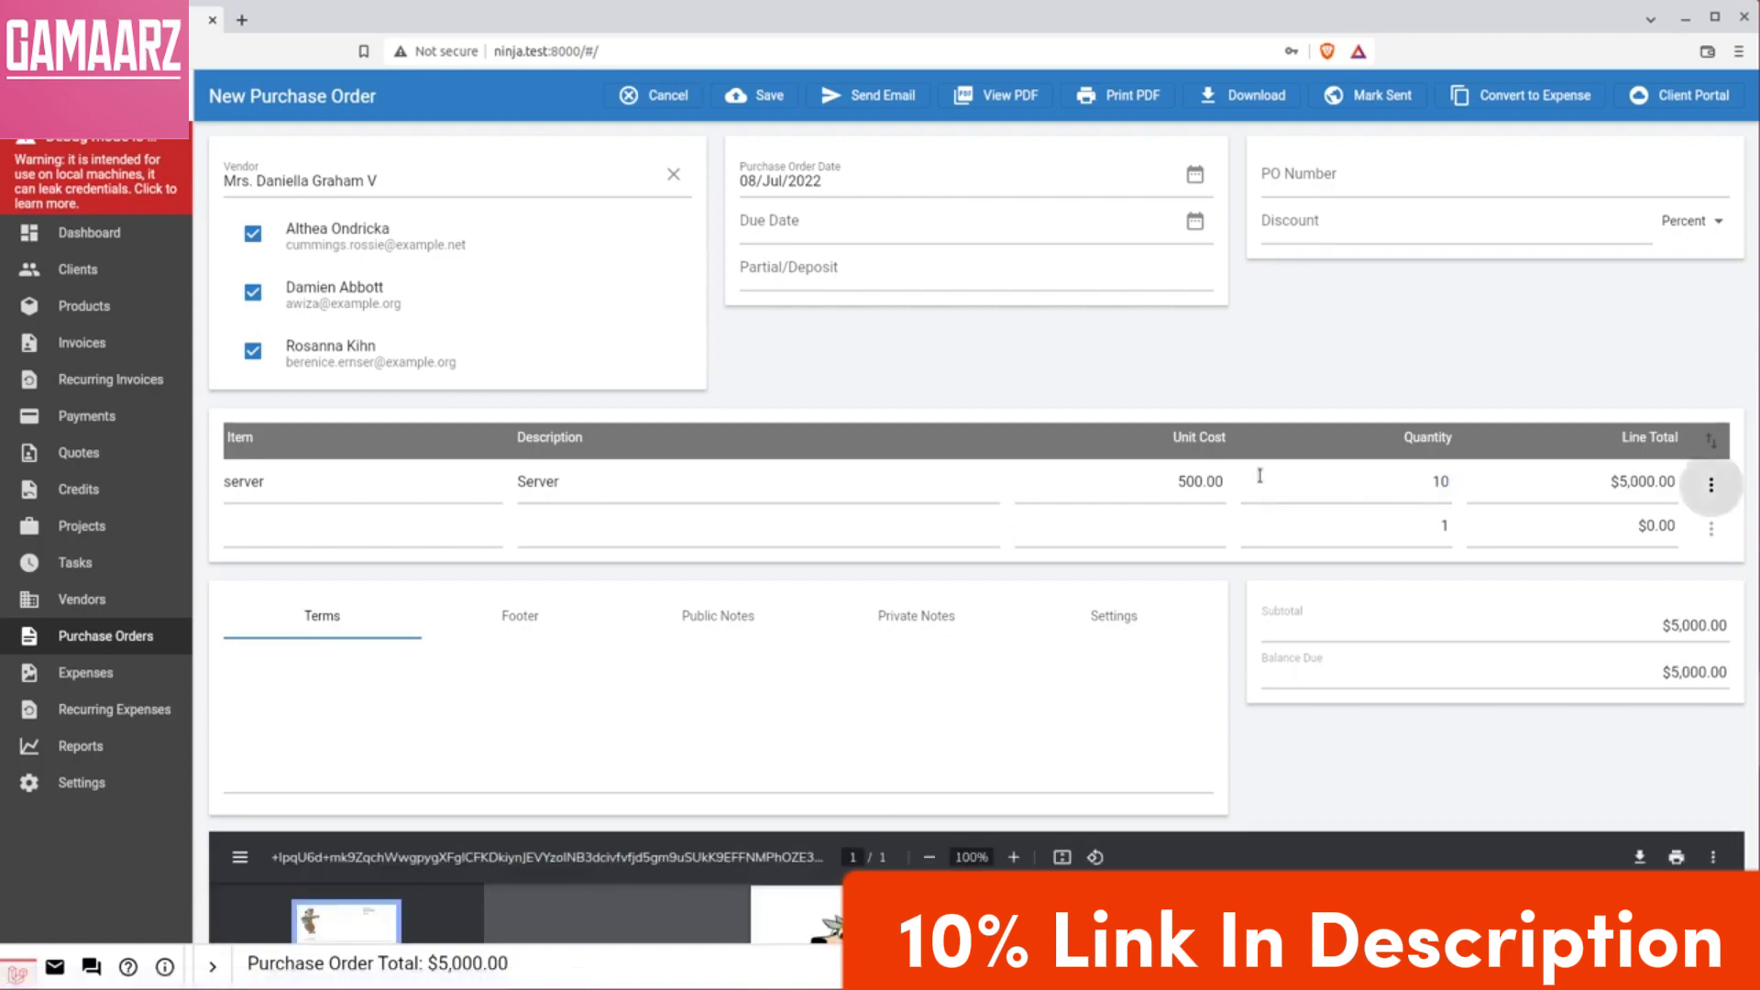
# - Email the purchase order to the vendor's three contacts and view it in the vendor portal
pyautogui.click(887, 101)
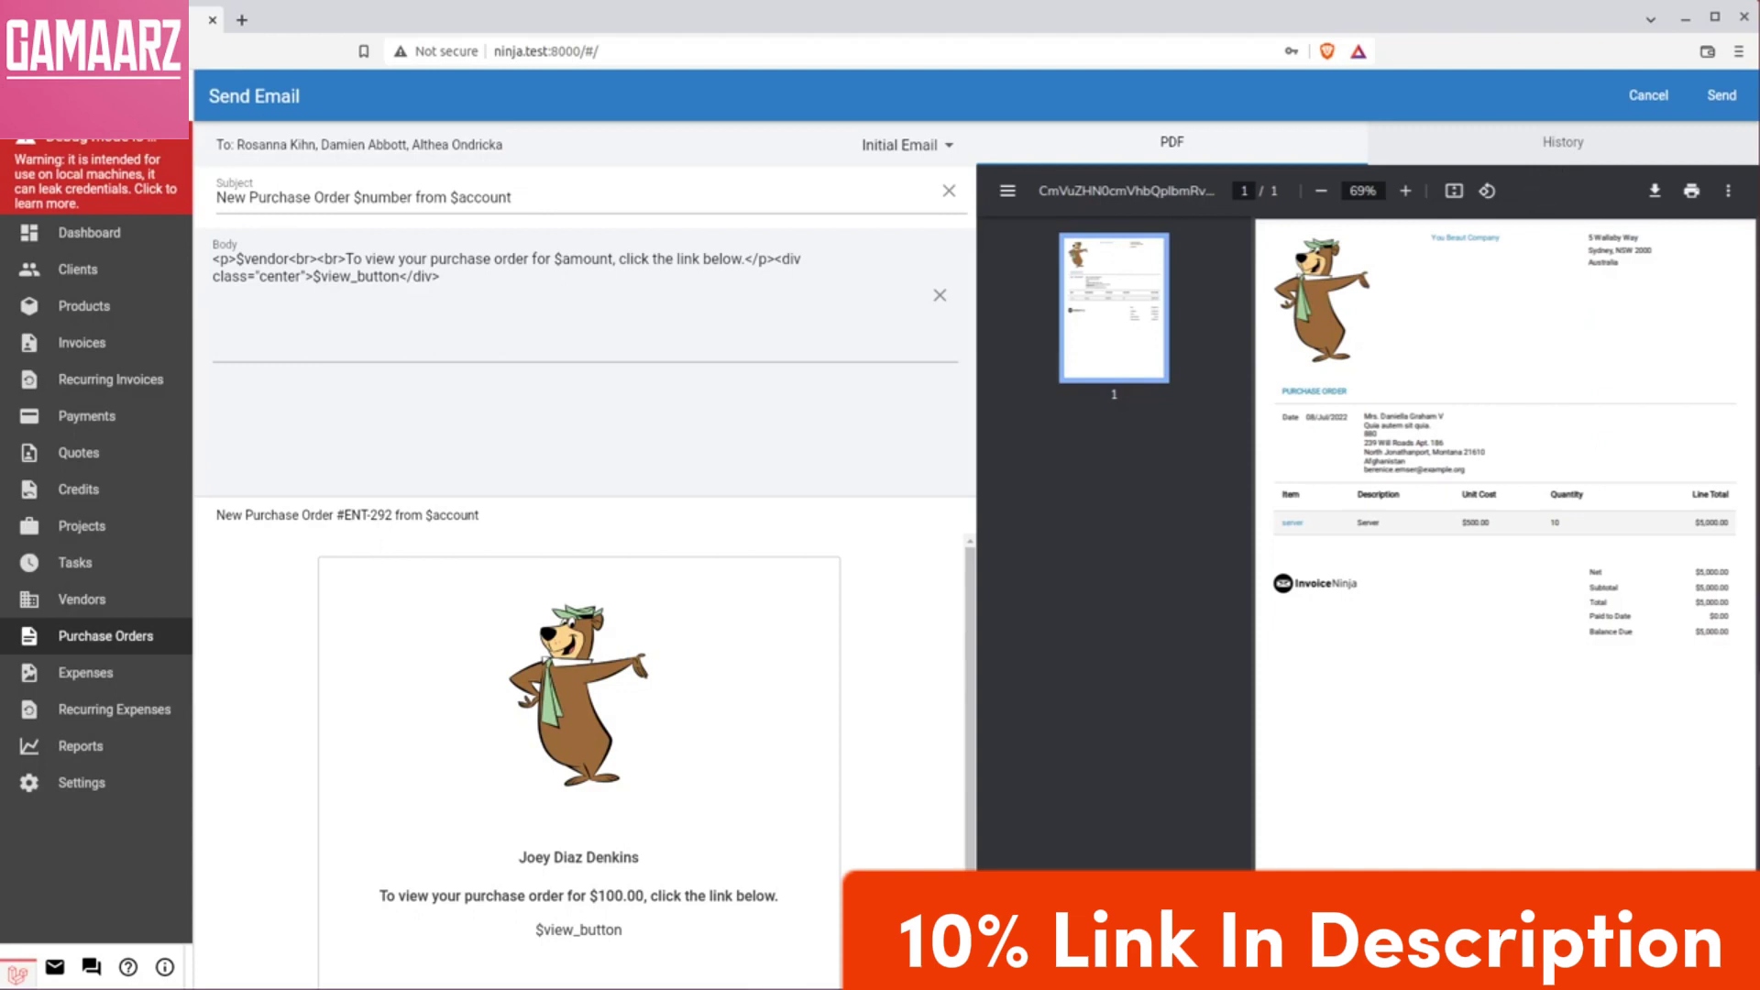
pyautogui.click(1716, 98)
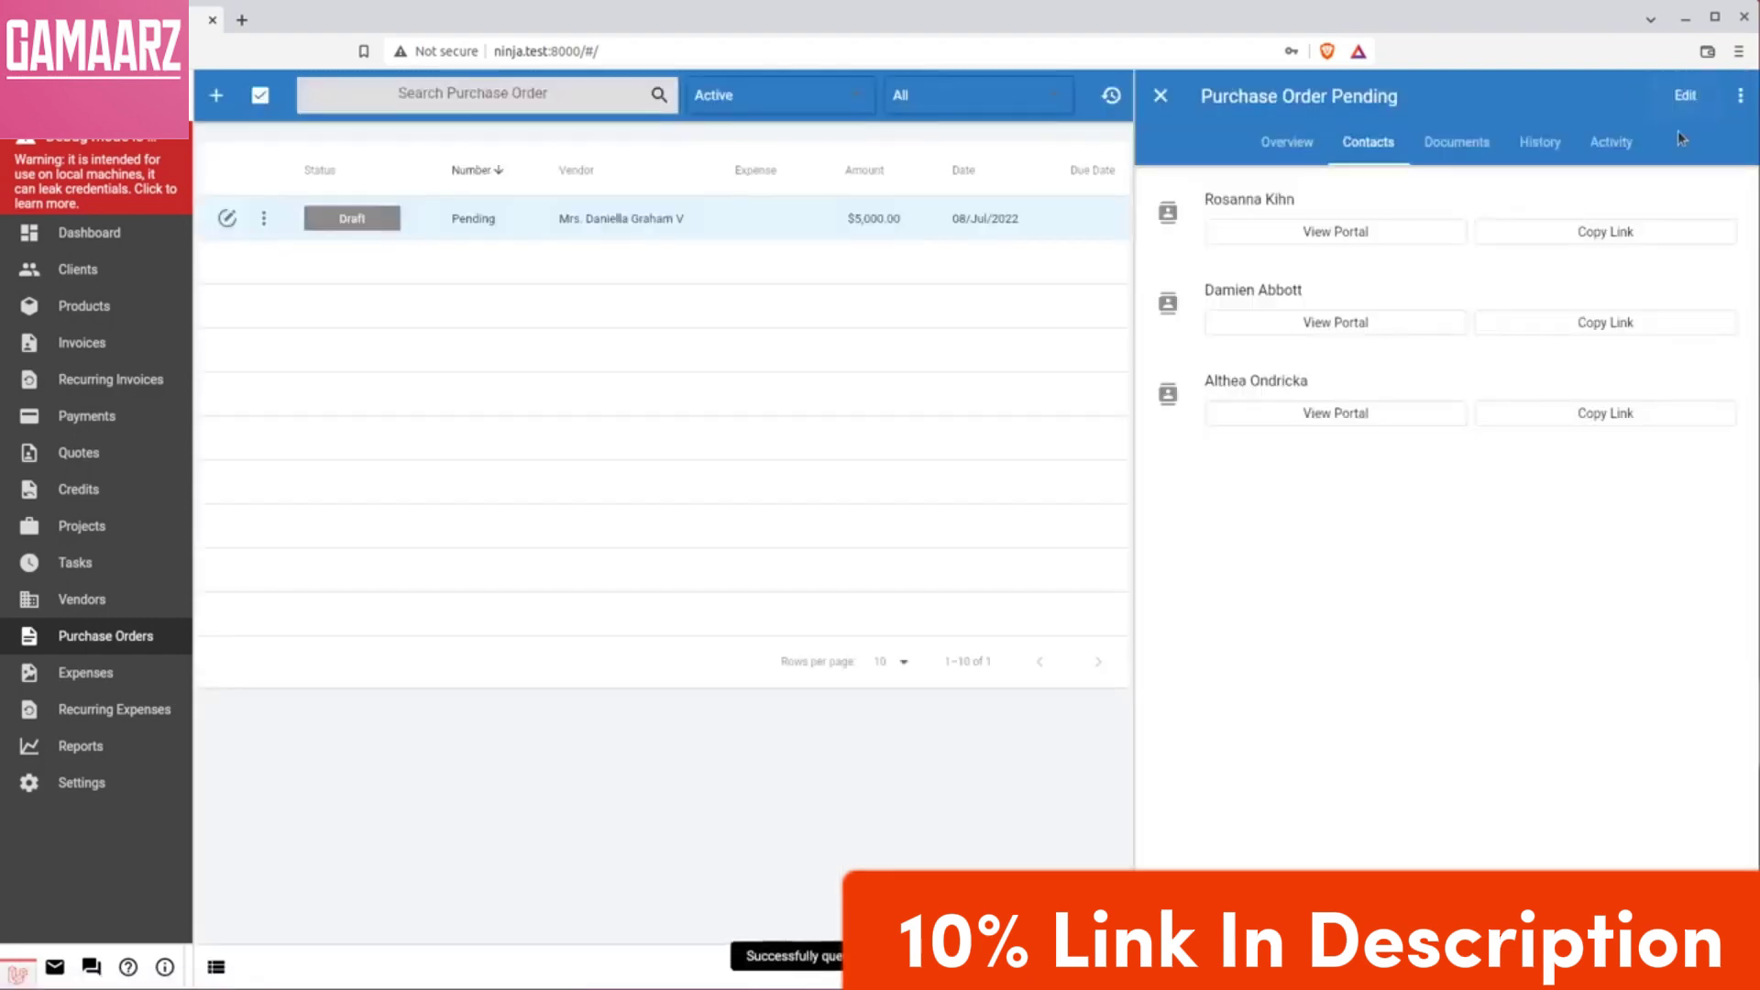
pyautogui.click(1412, 231)
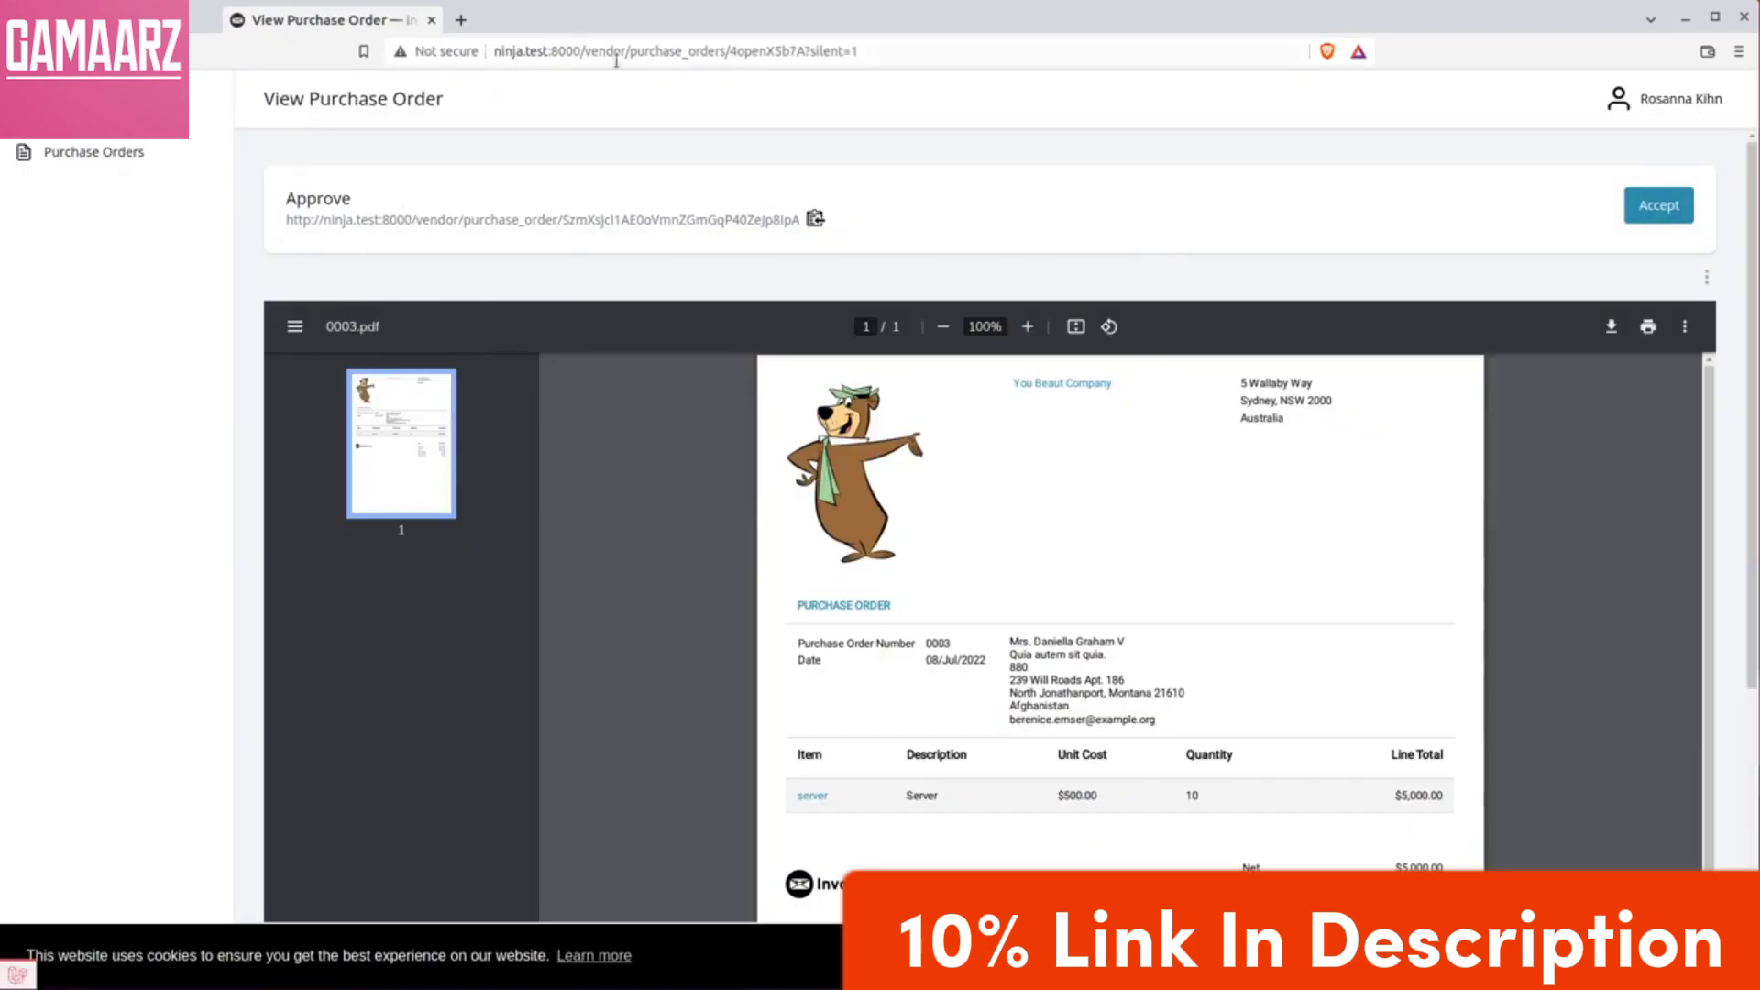
# - Review purchase order 0003's PDF in the vendor portal and accept it
pyautogui.scroll(-3, 739, 376)
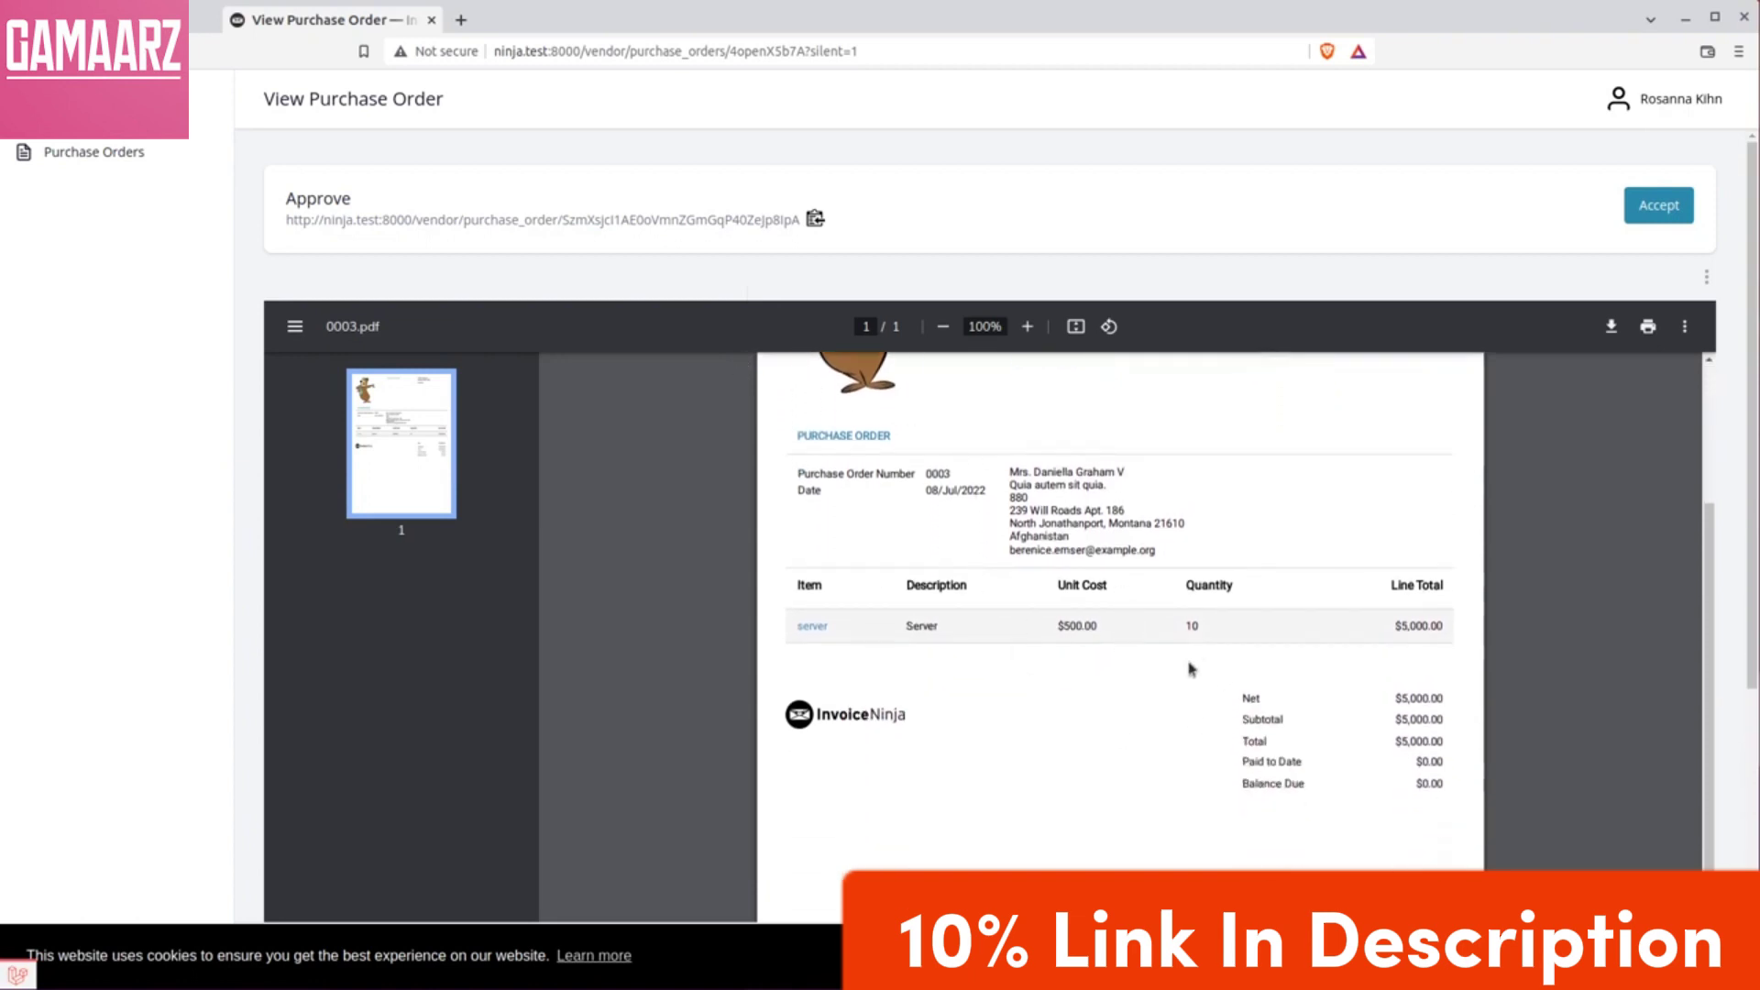
pyautogui.scroll(3, 1120, 610)
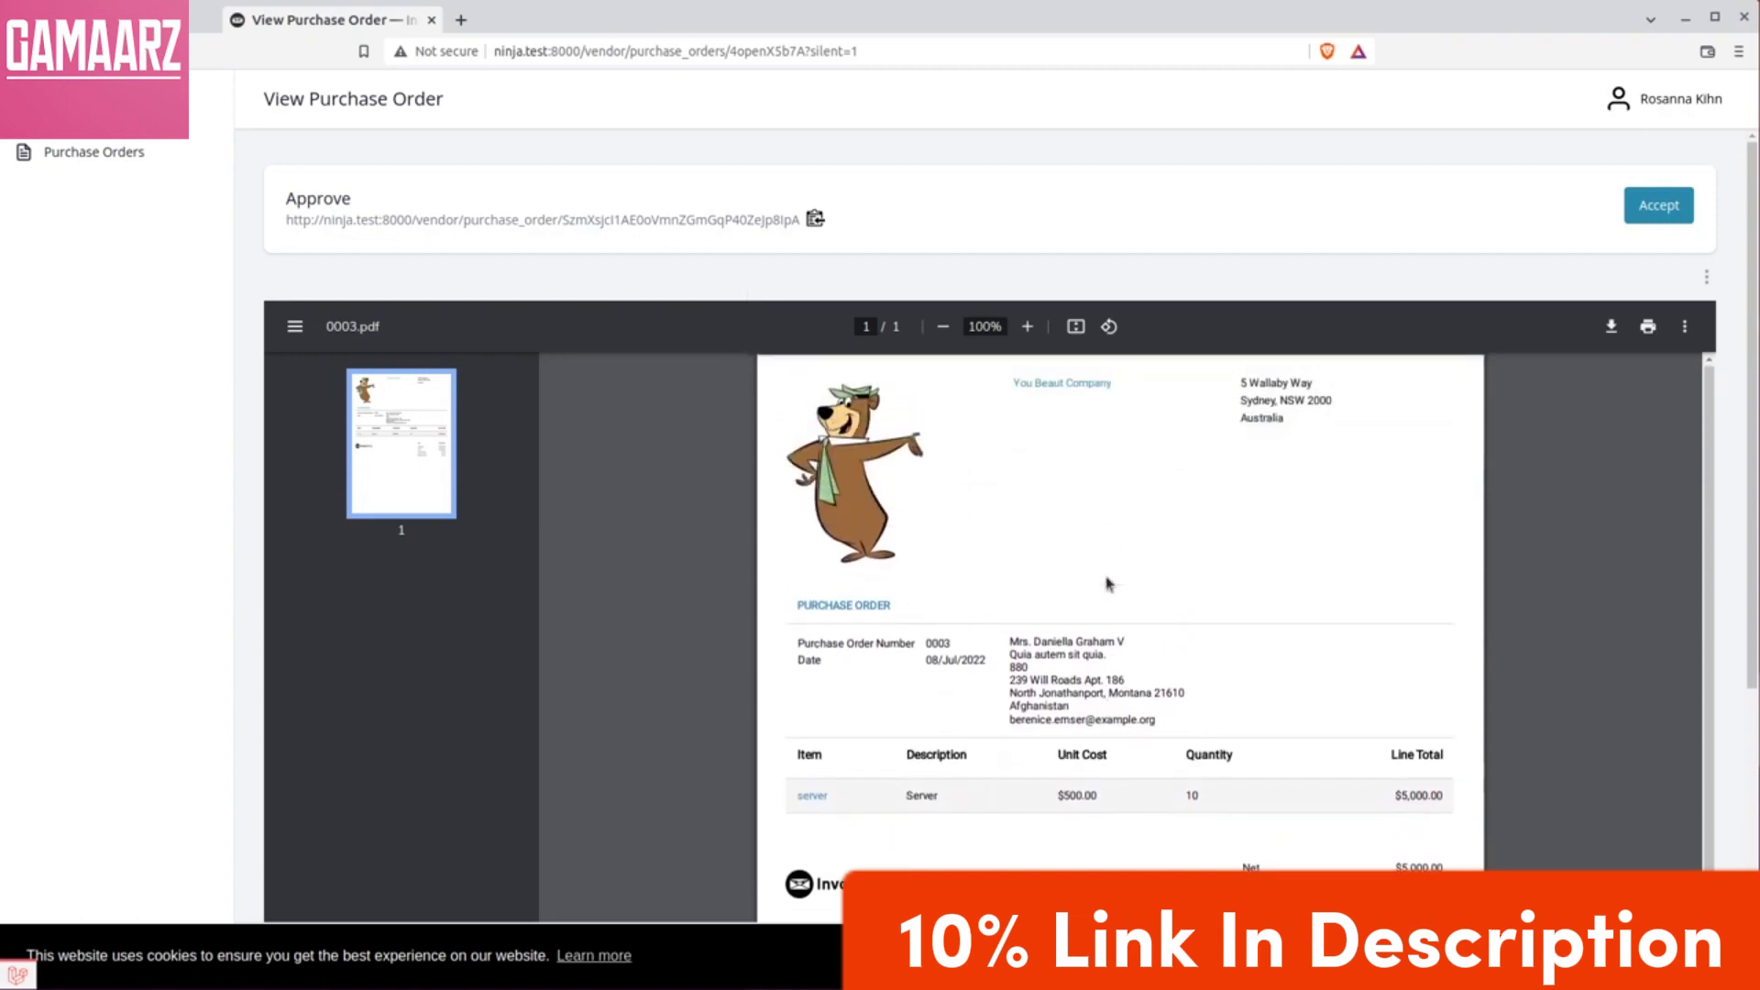
pyautogui.scroll(-1, 1613, 220)
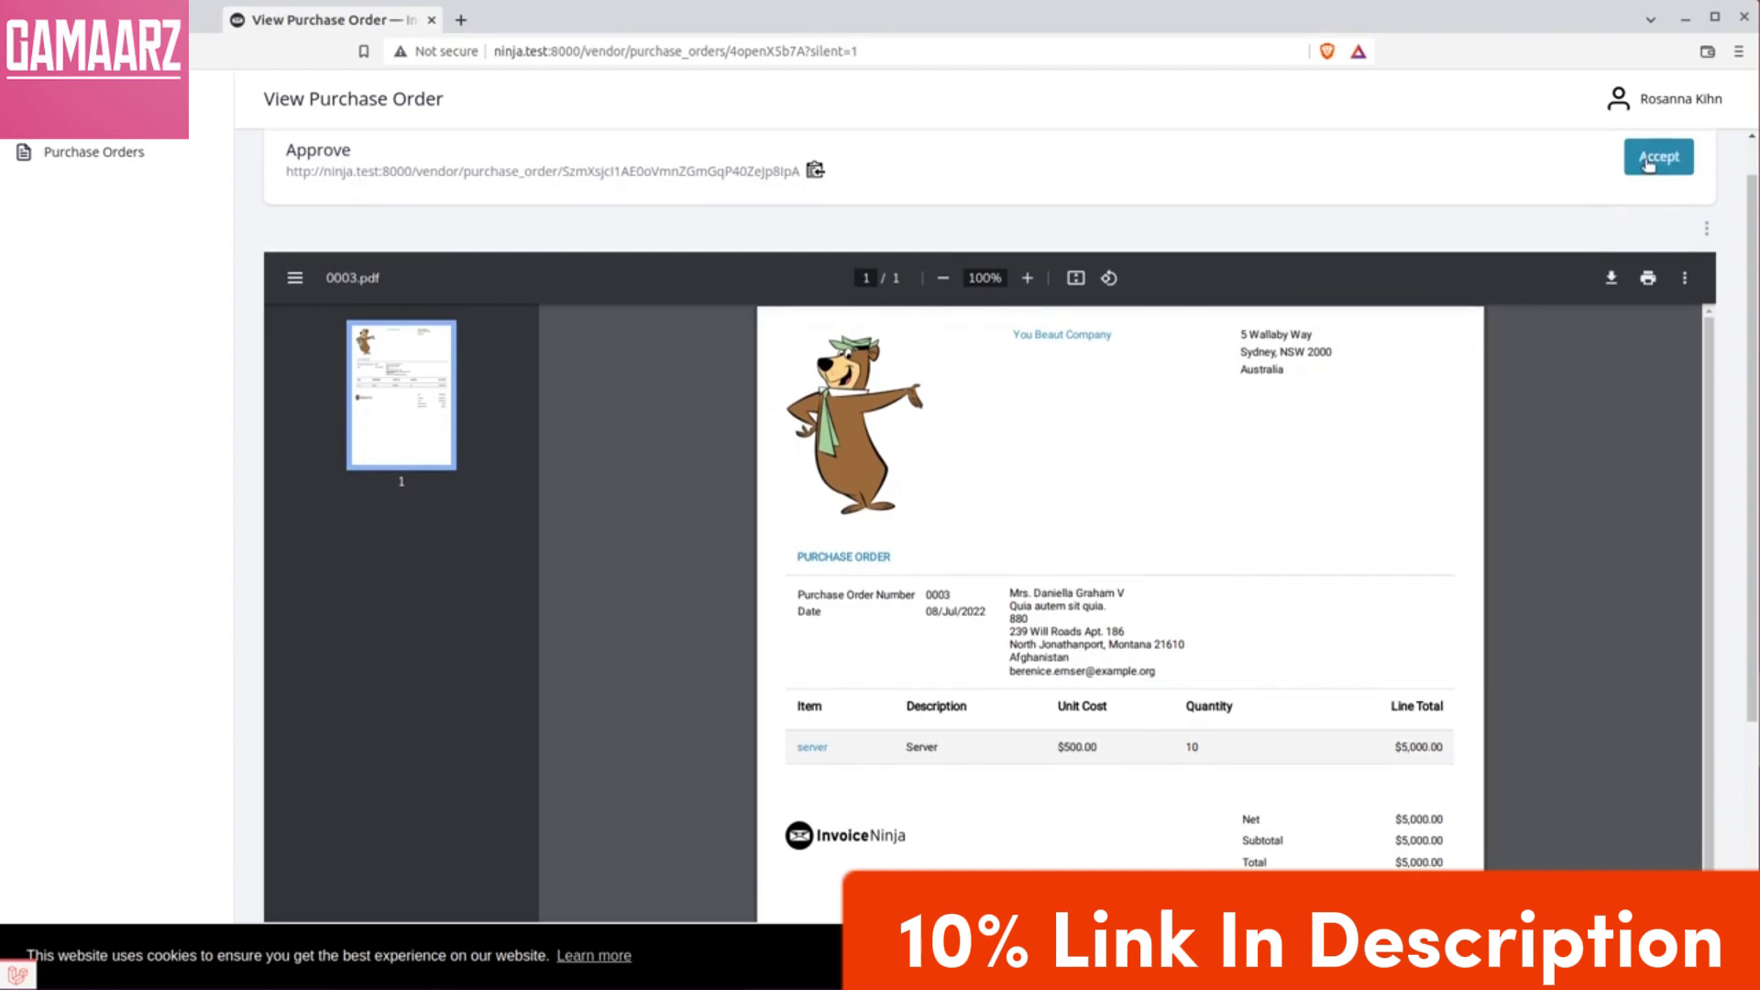
pyautogui.click(1654, 158)
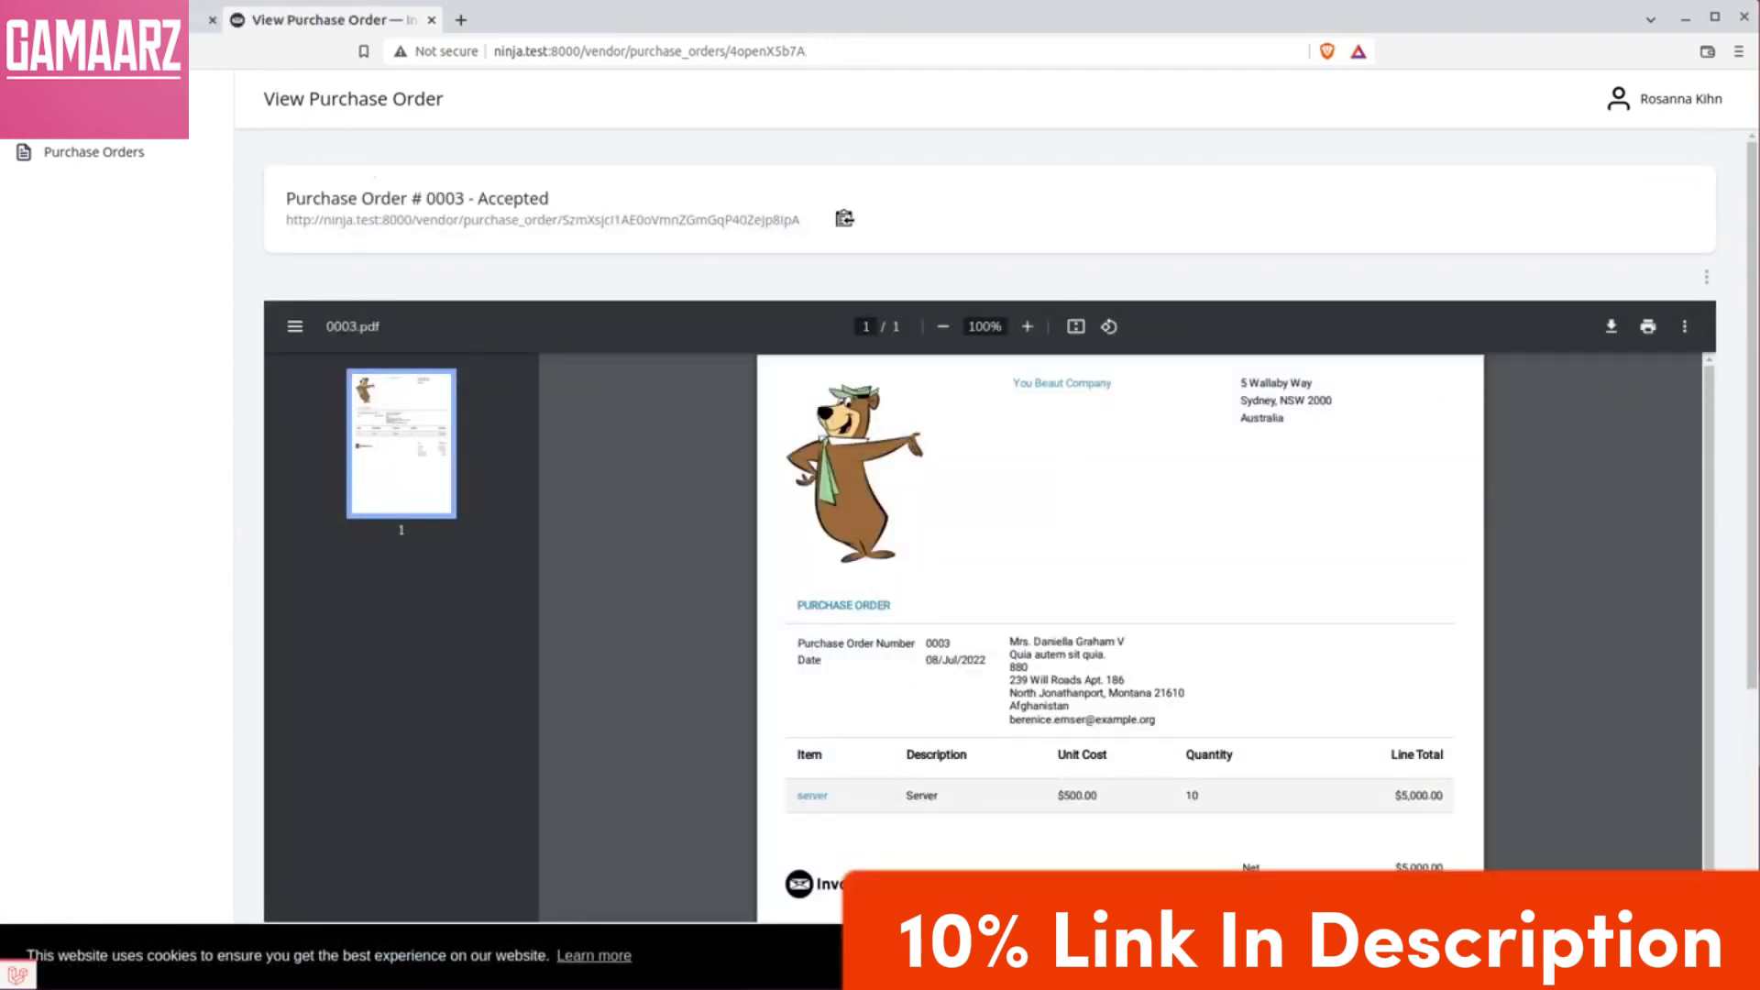
# - Back in the admin view, add purchase order 0003 to inventory and check the server product's stock
pyautogui.click(129, 19)
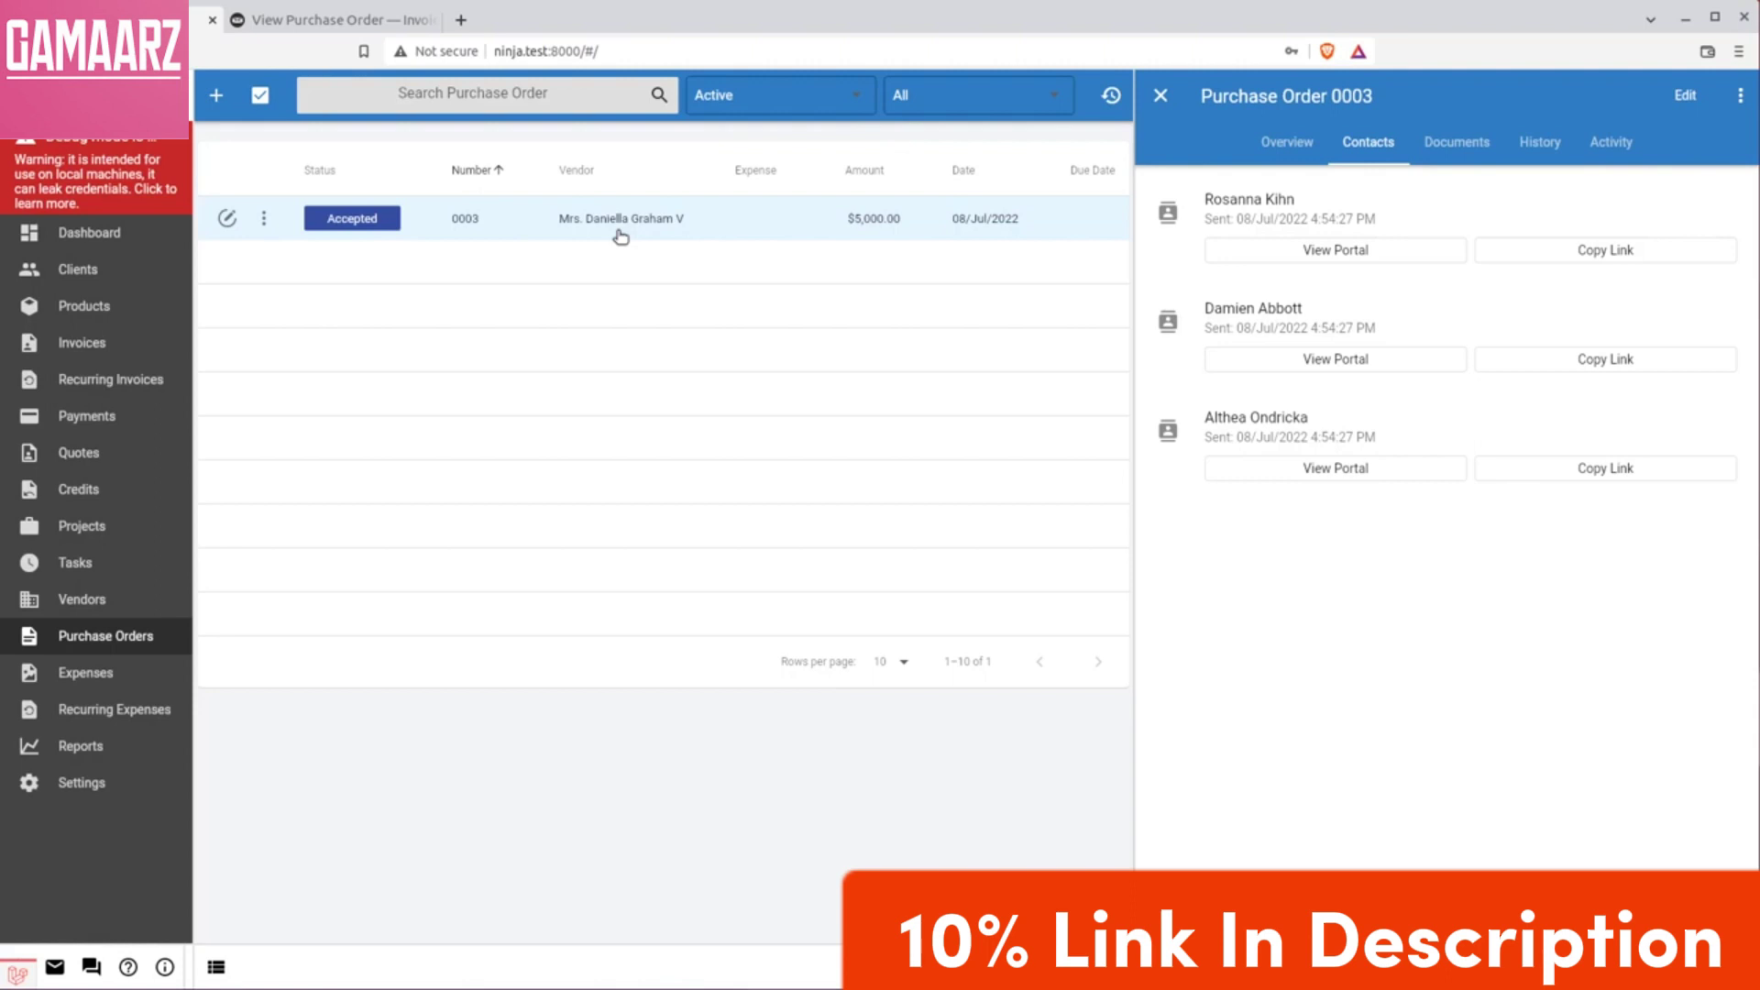
pyautogui.click(262, 218)
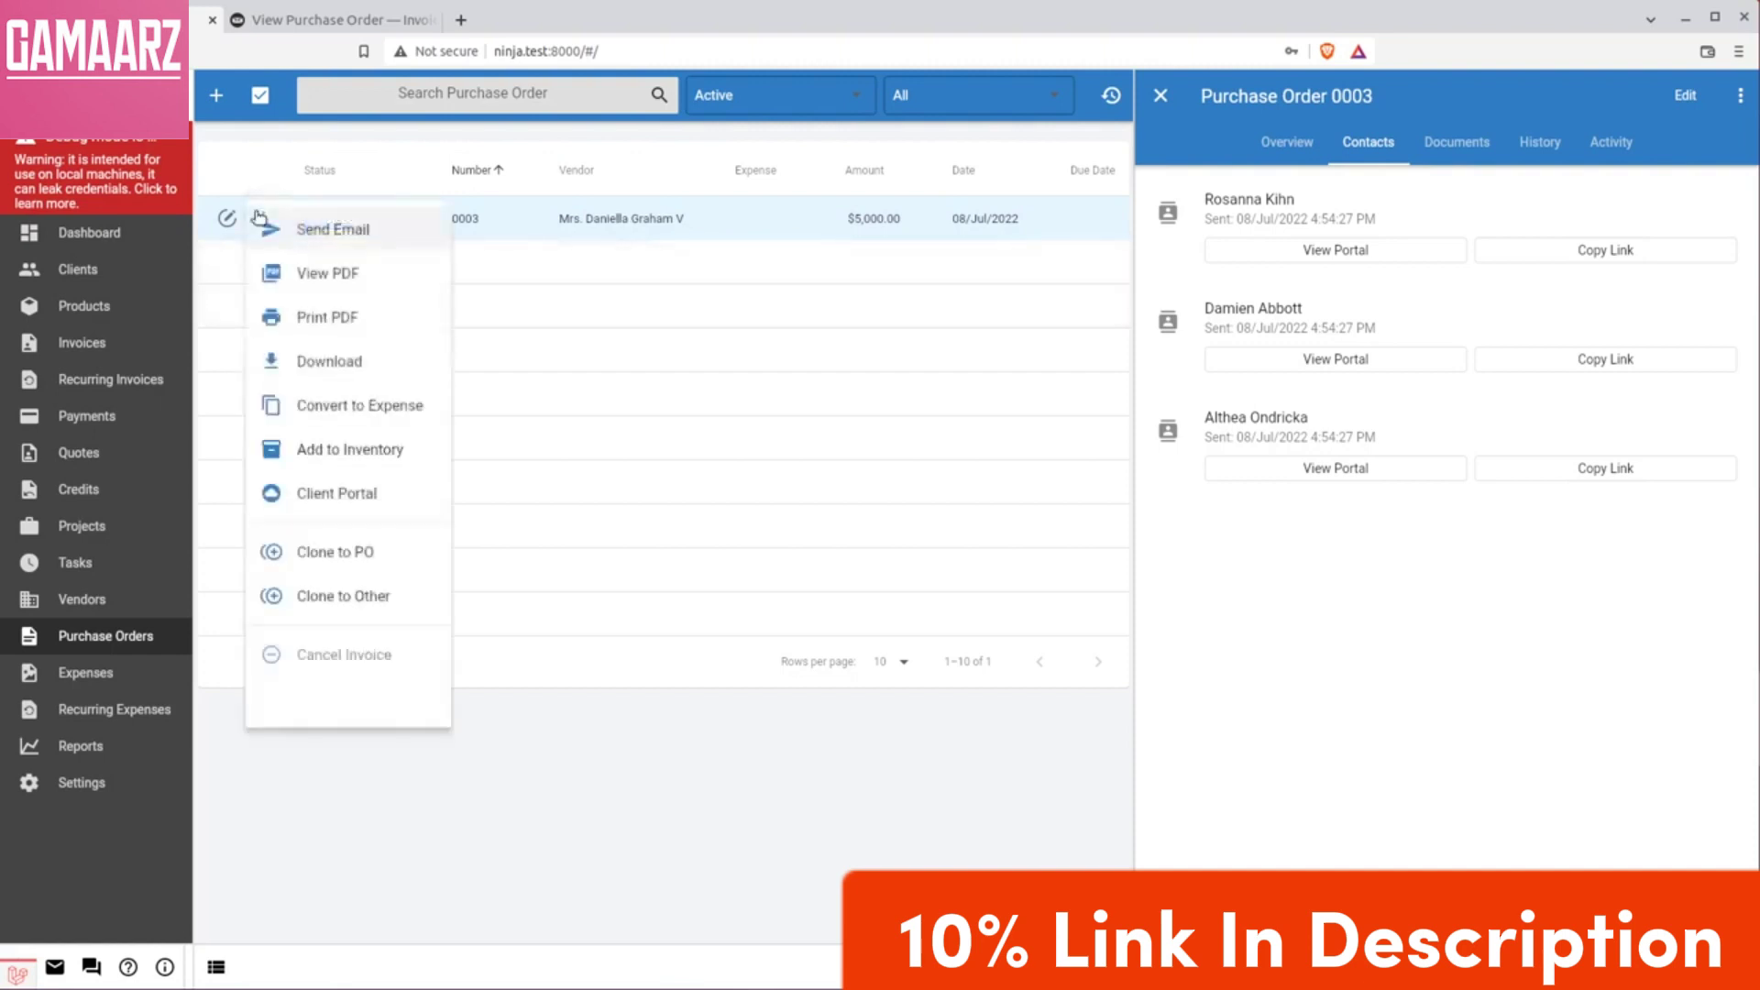
pyautogui.click(328, 453)
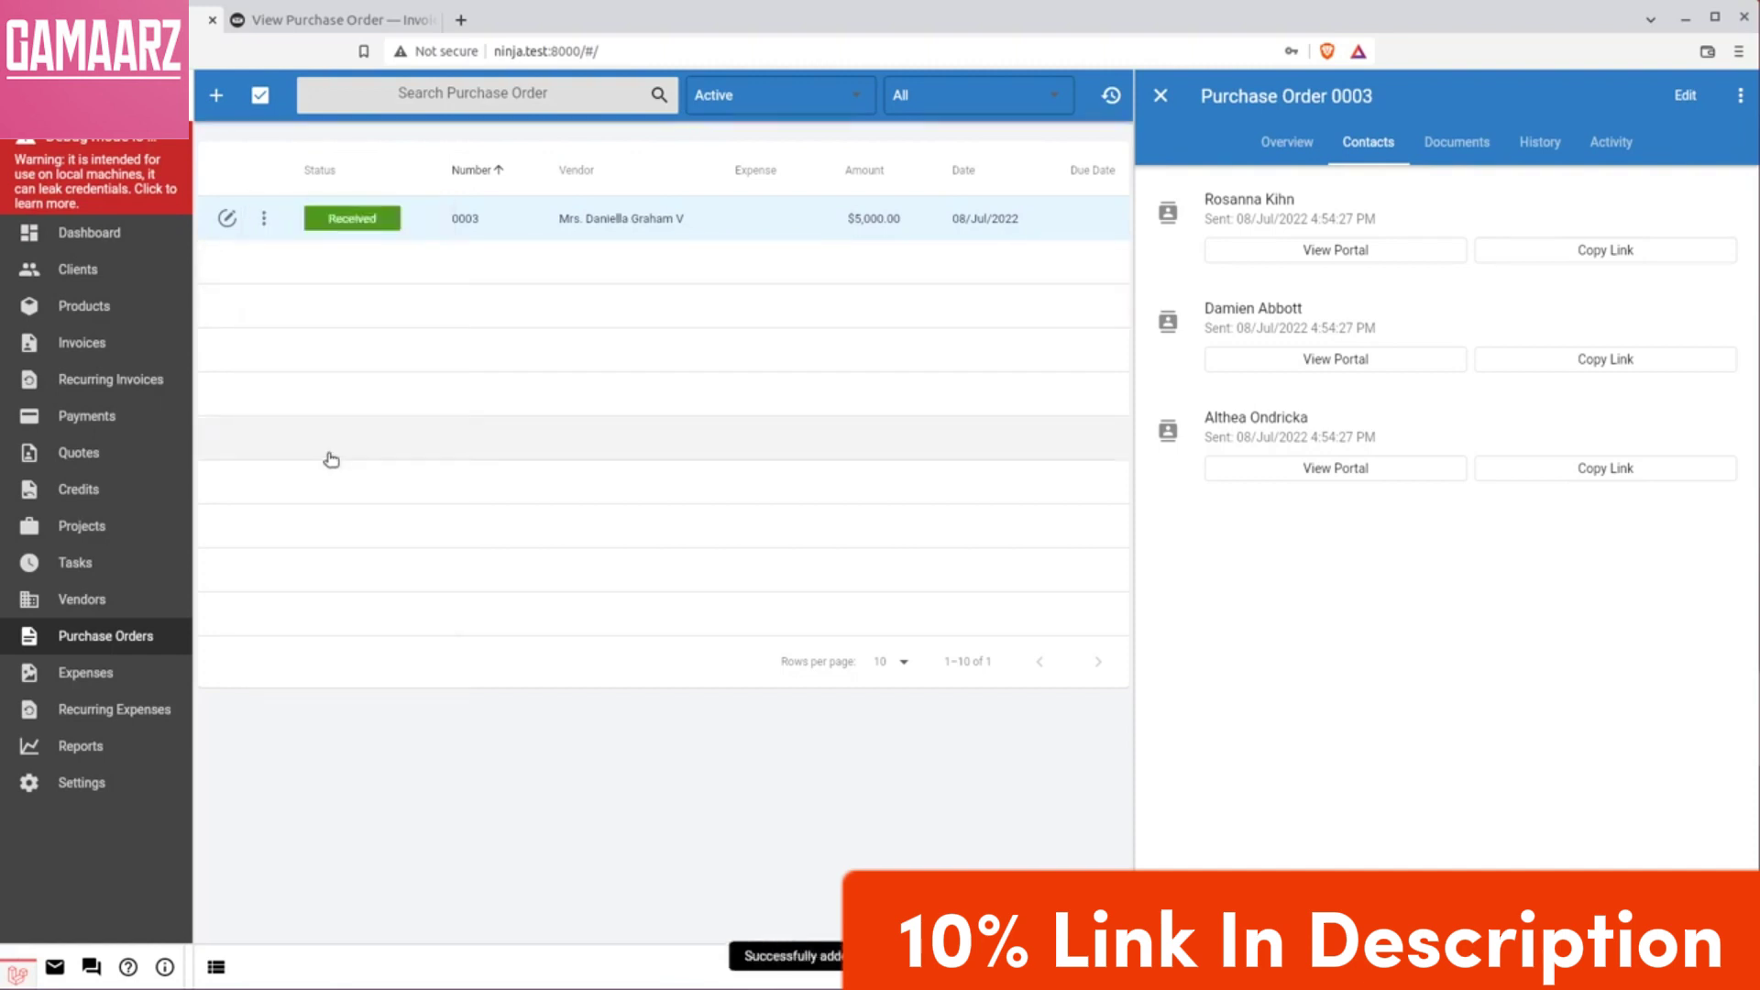
pyautogui.click(126, 314)
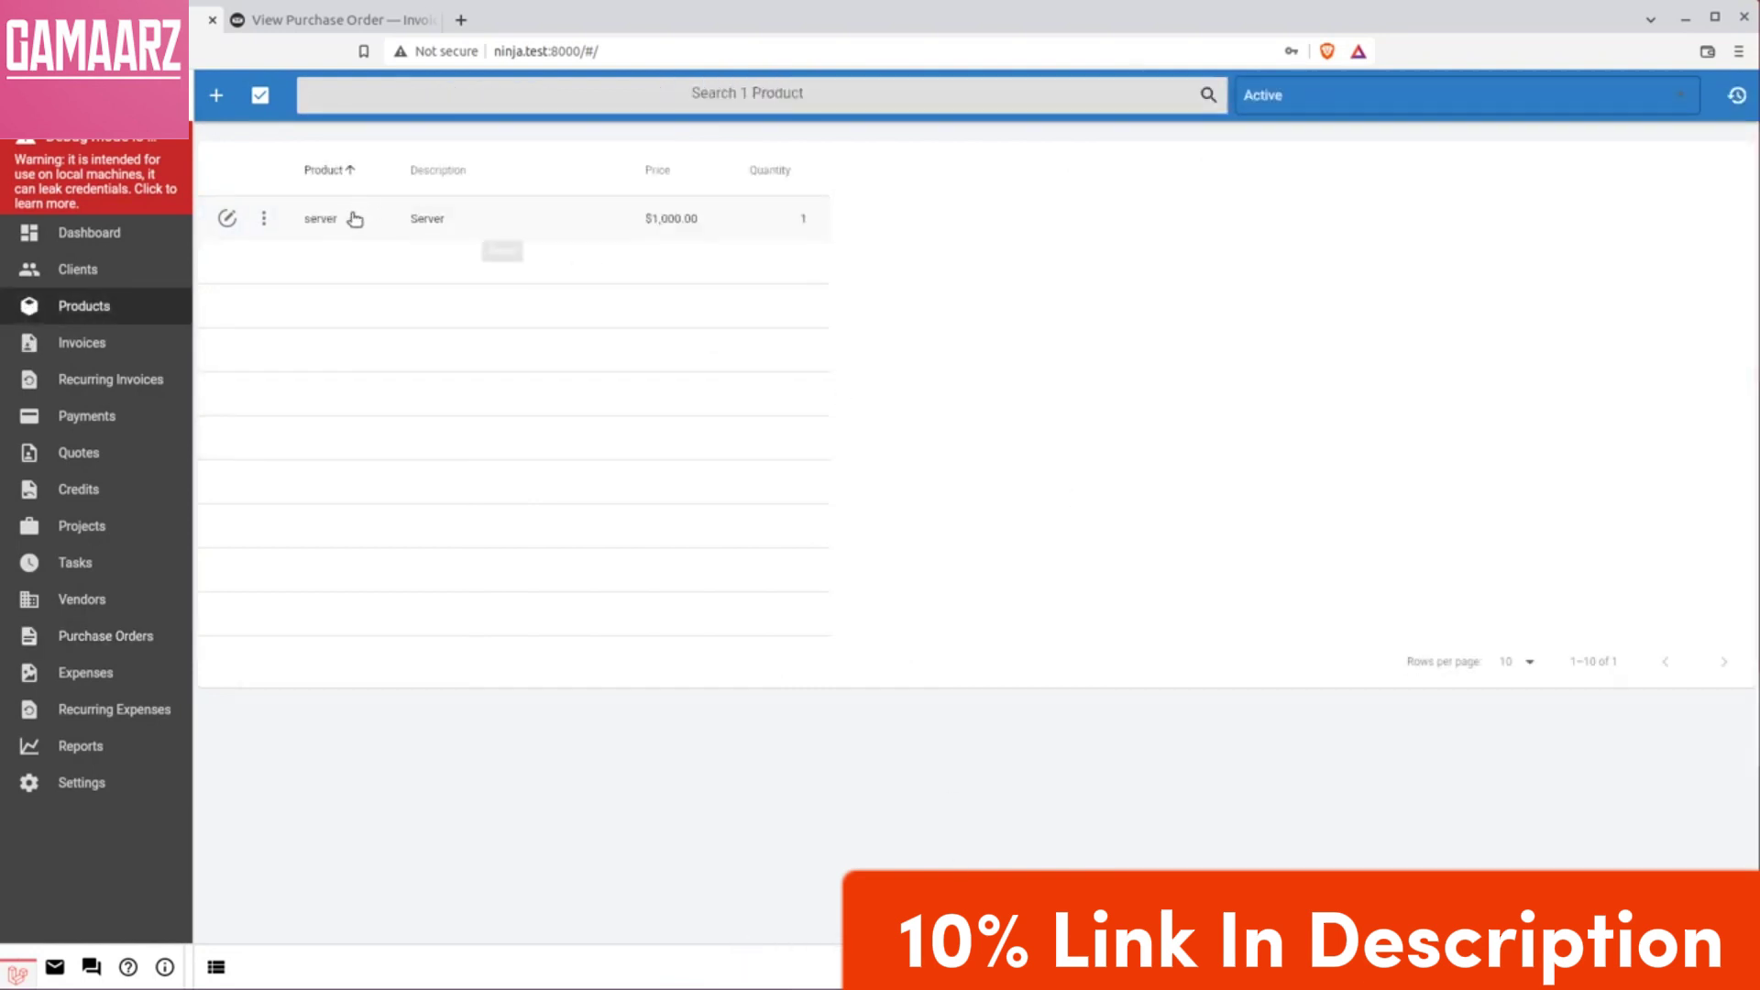
pyautogui.click(646, 226)
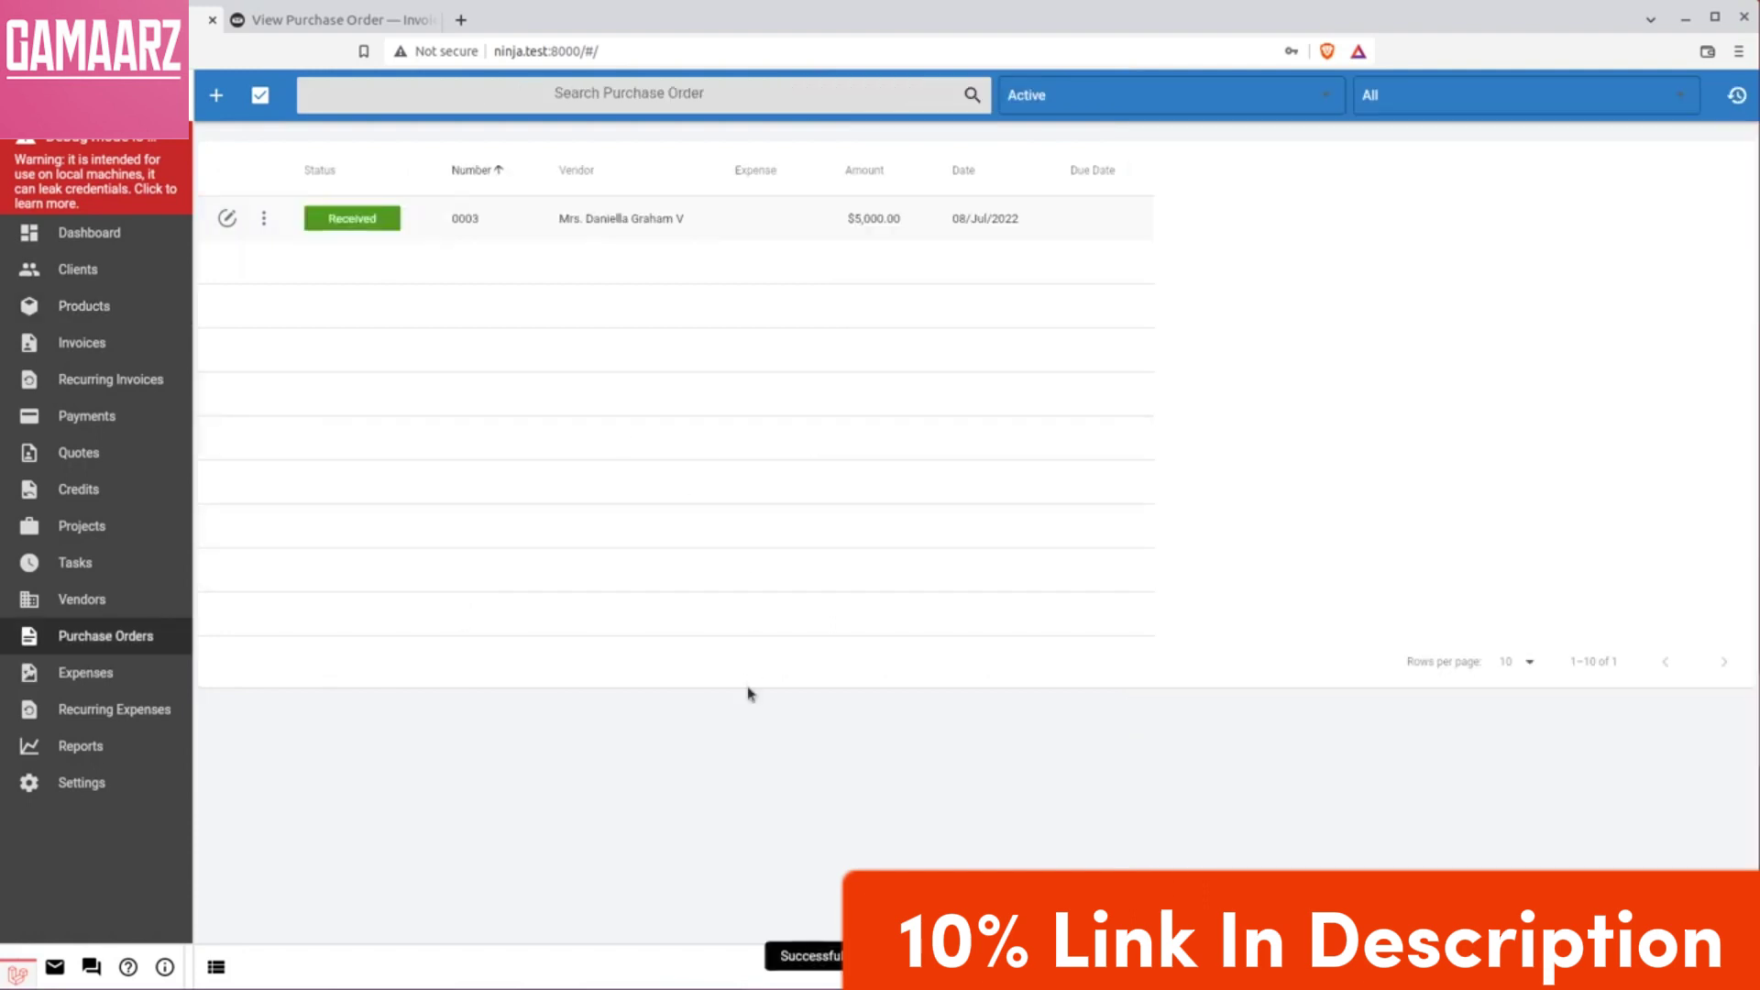
# - Inspect the Logged $5,000.00 expense dated 08/Jul/2022 in edit view, then cancel without changes
pyautogui.click(109, 675)
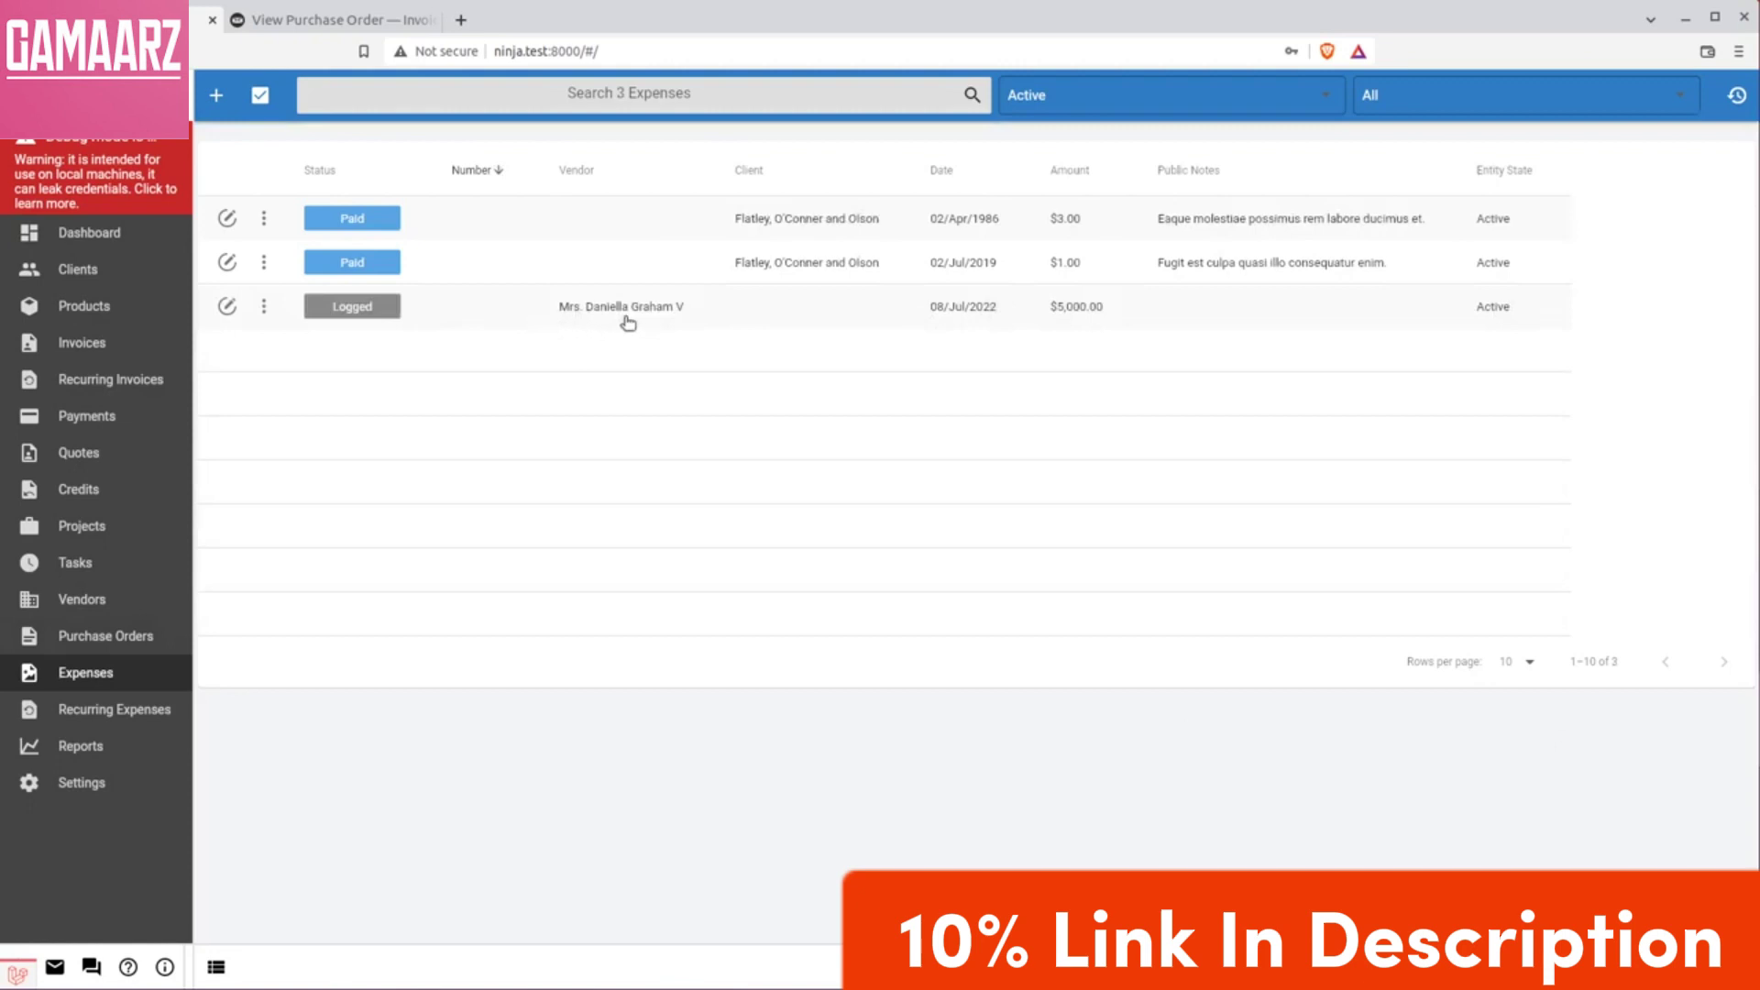
pyautogui.click(1093, 314)
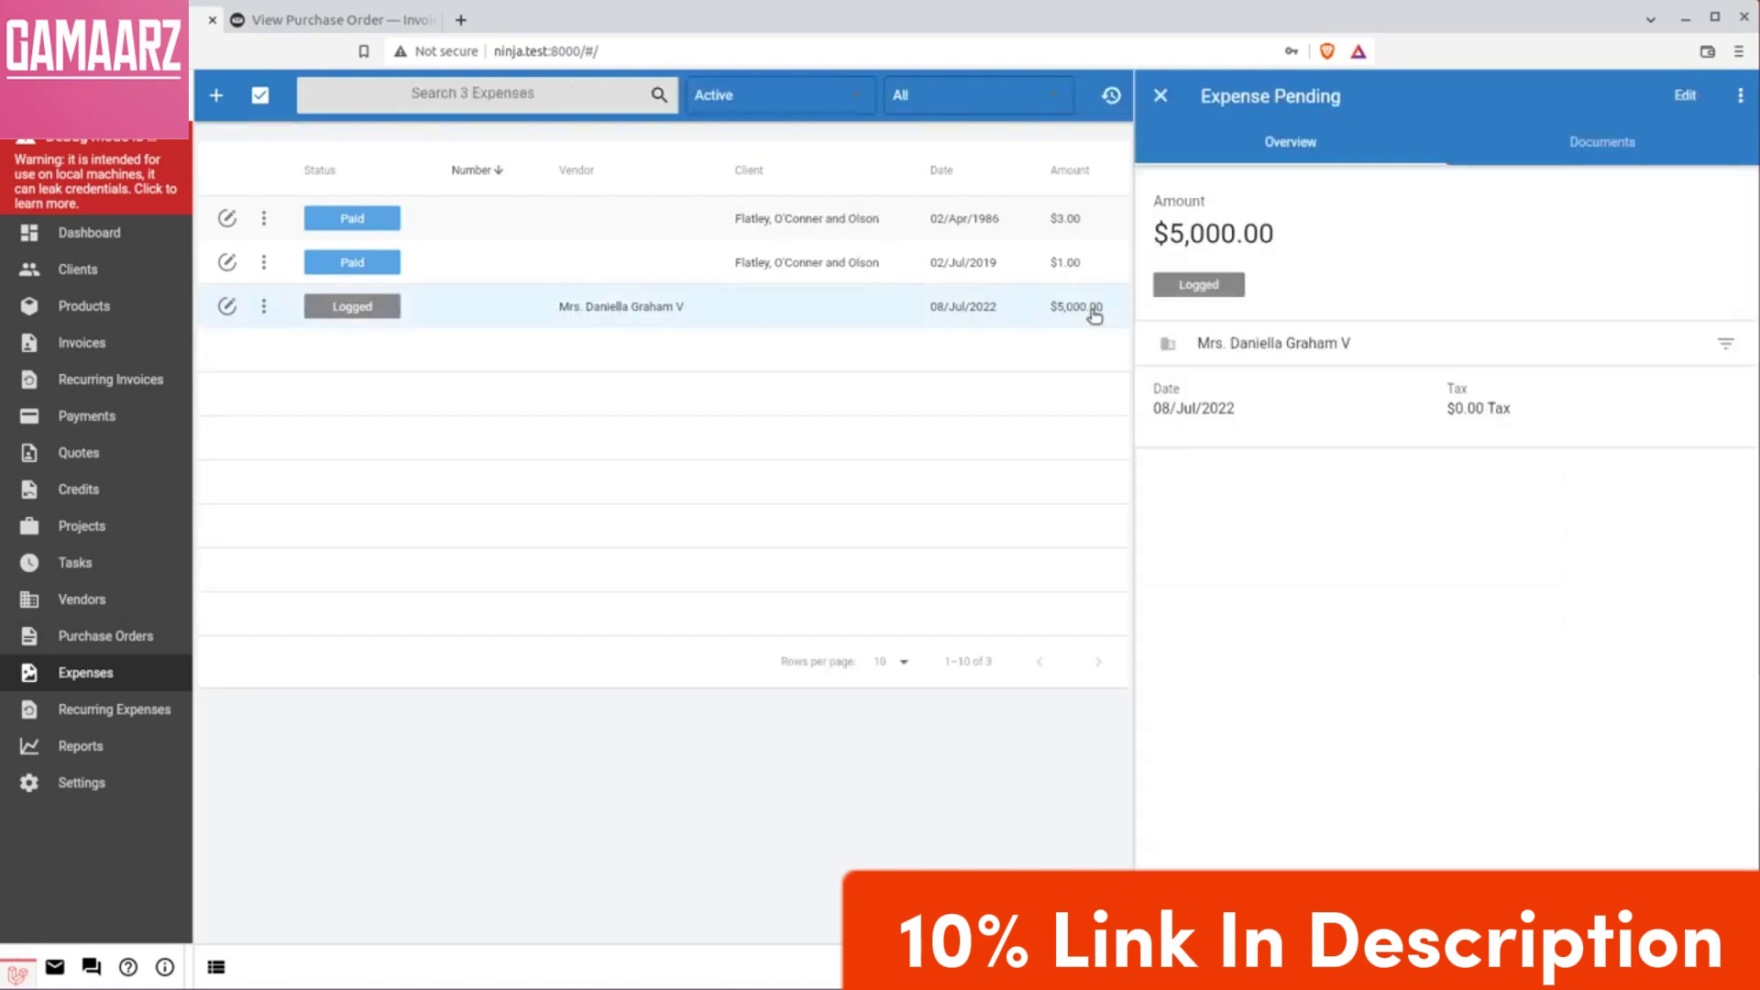
pyautogui.click(1684, 98)
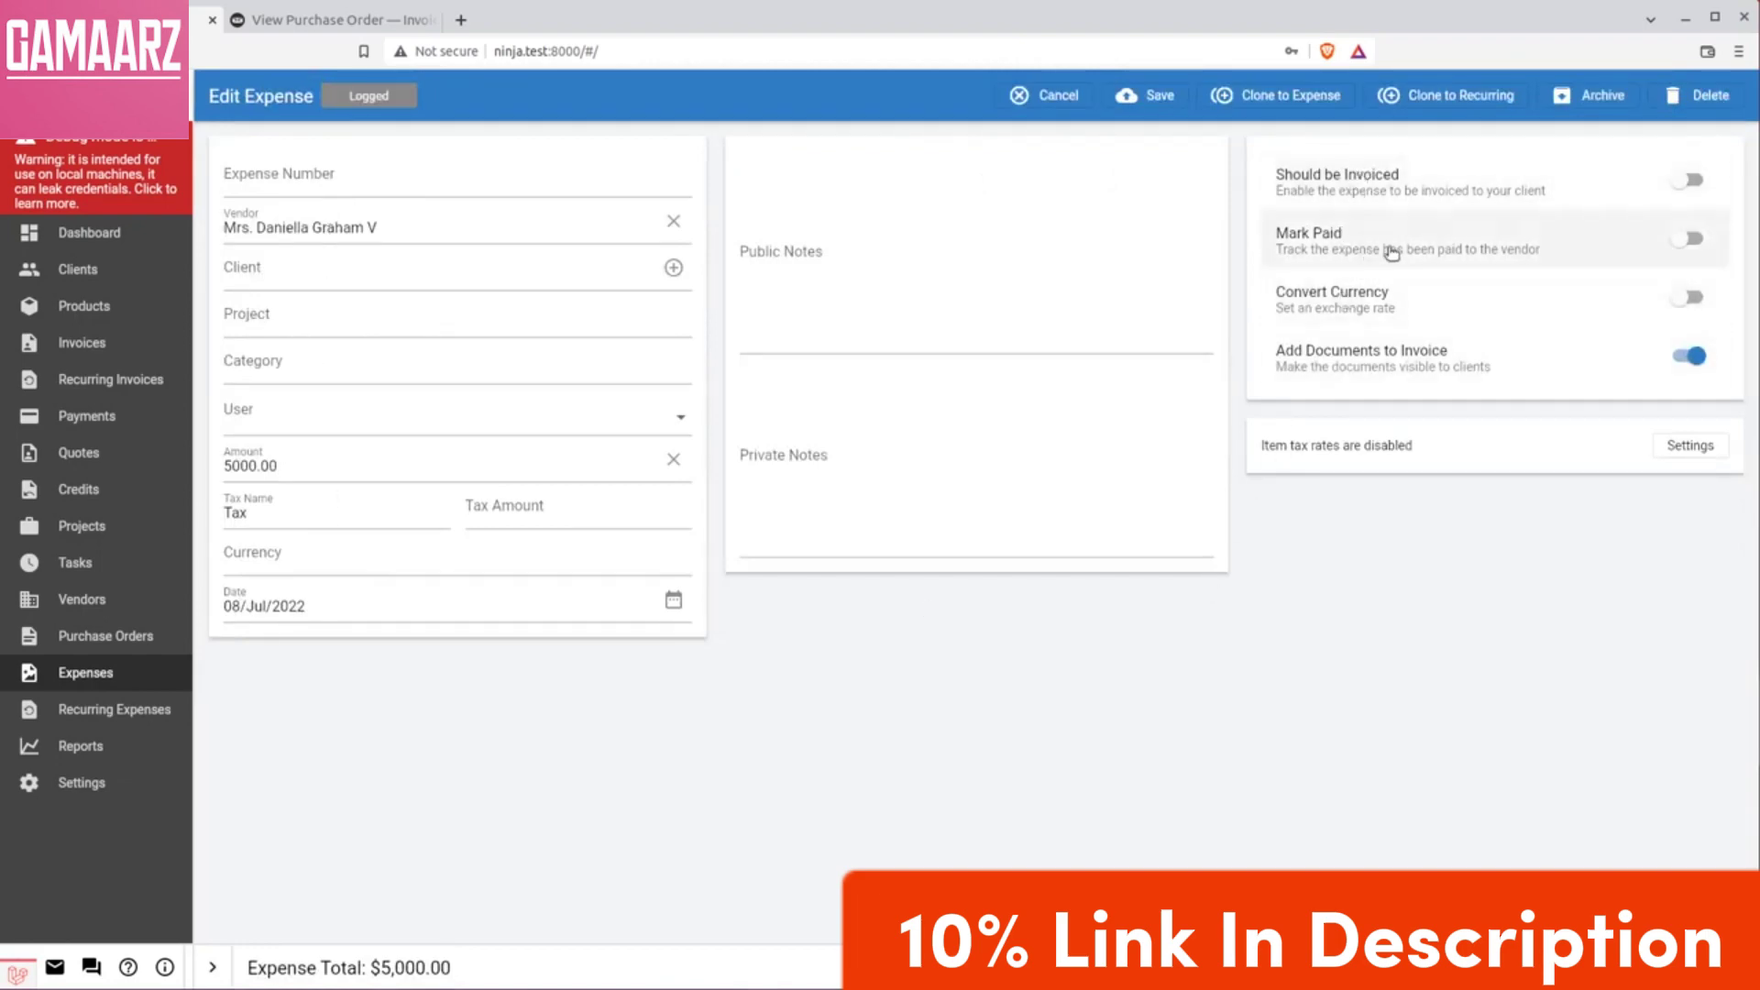
pyautogui.click(1052, 94)
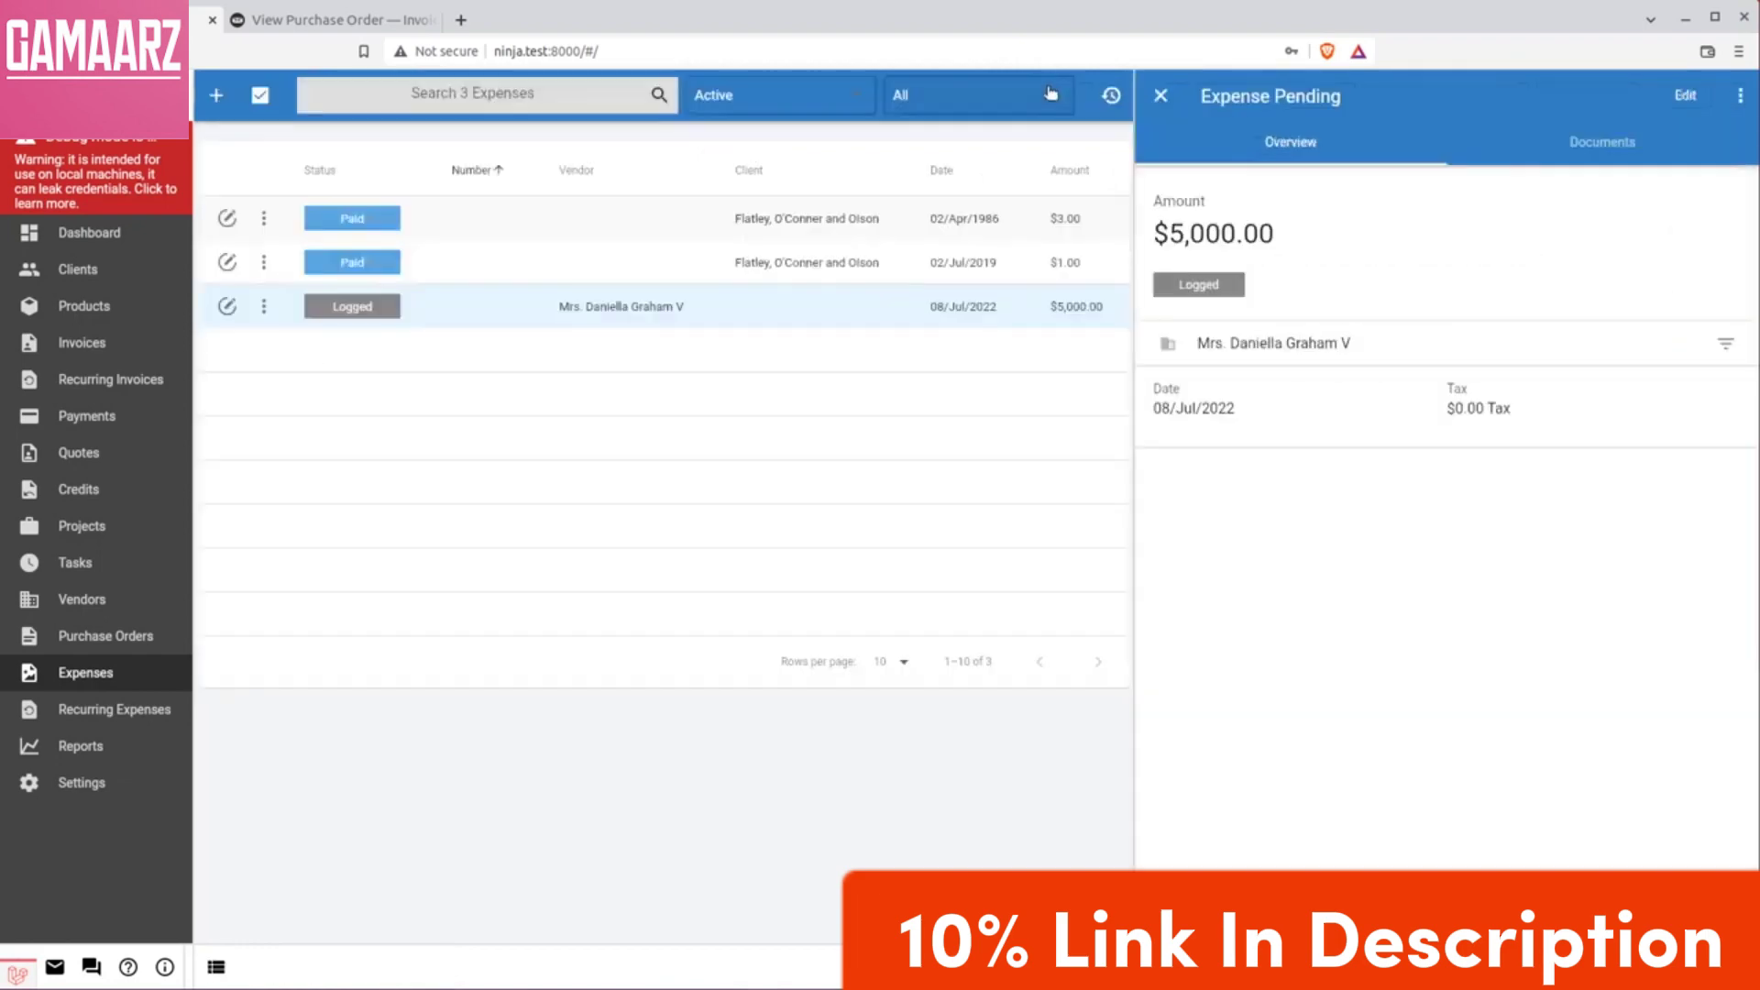